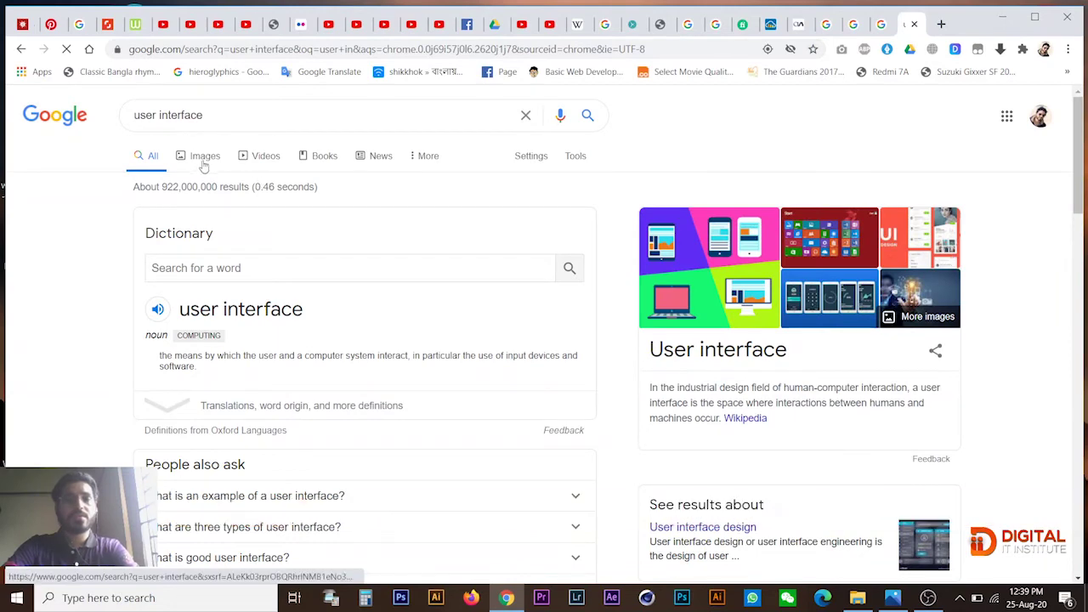
Show the image results for the "user interface" search and skim the examples
left_click(200, 155)
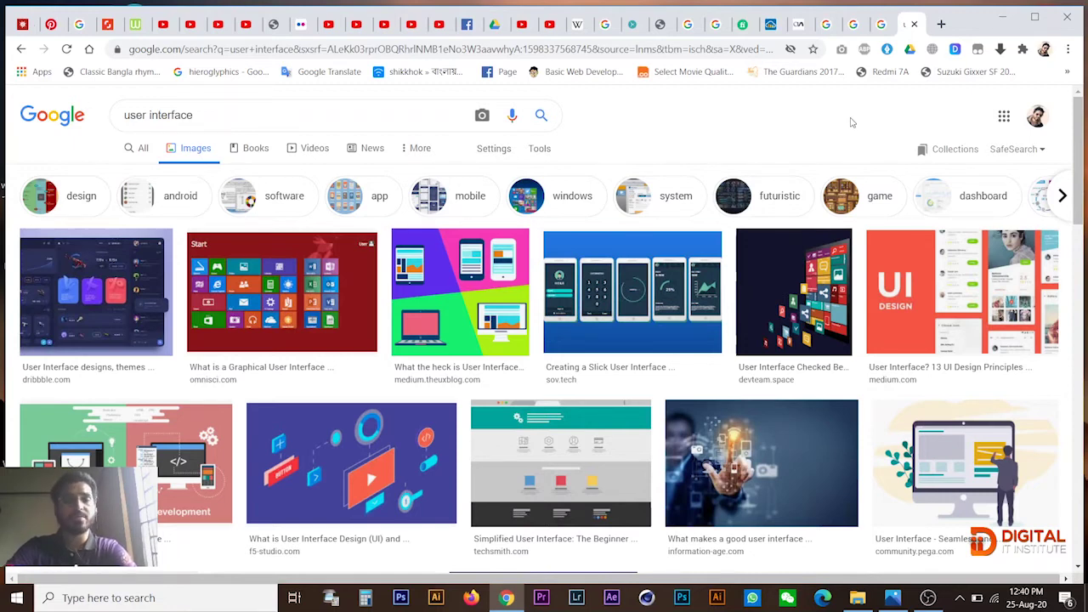
scroll(849, 99, "down", 1)
scroll(848, 100, "up", 1)
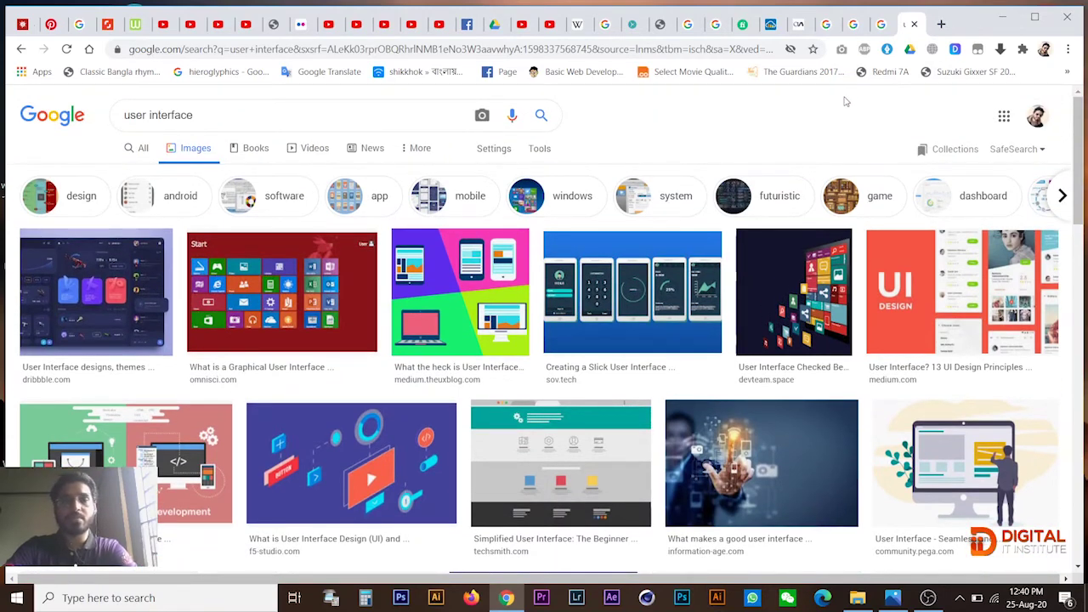
Find the open graphic-design-JAN-2020.pdf course outline and highlight "Photoshop" in the Install Photoshop entry
left_click(464, 24)
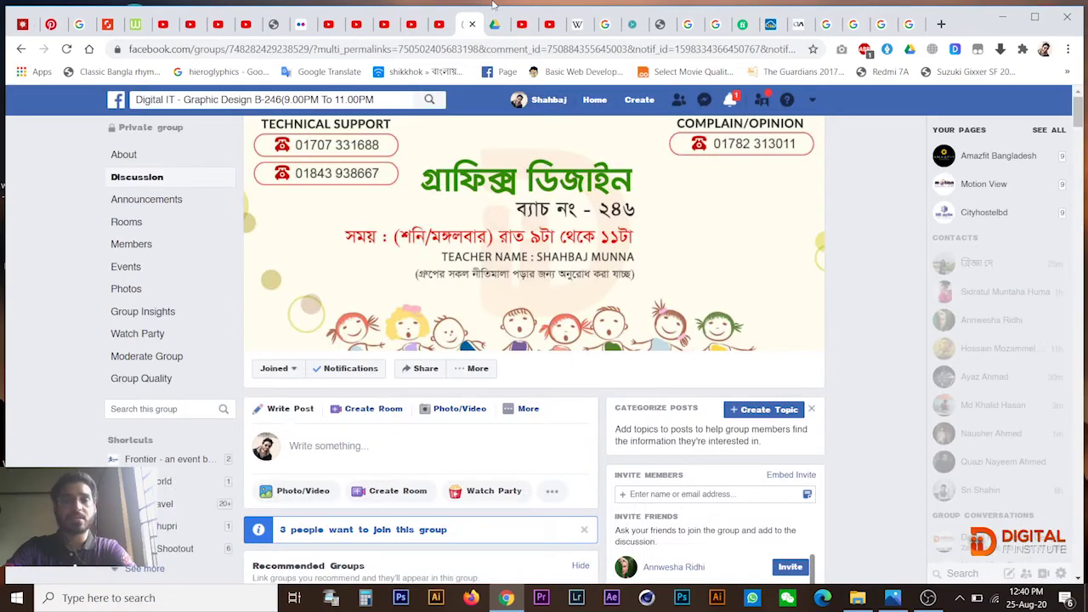
left_click(492, 27)
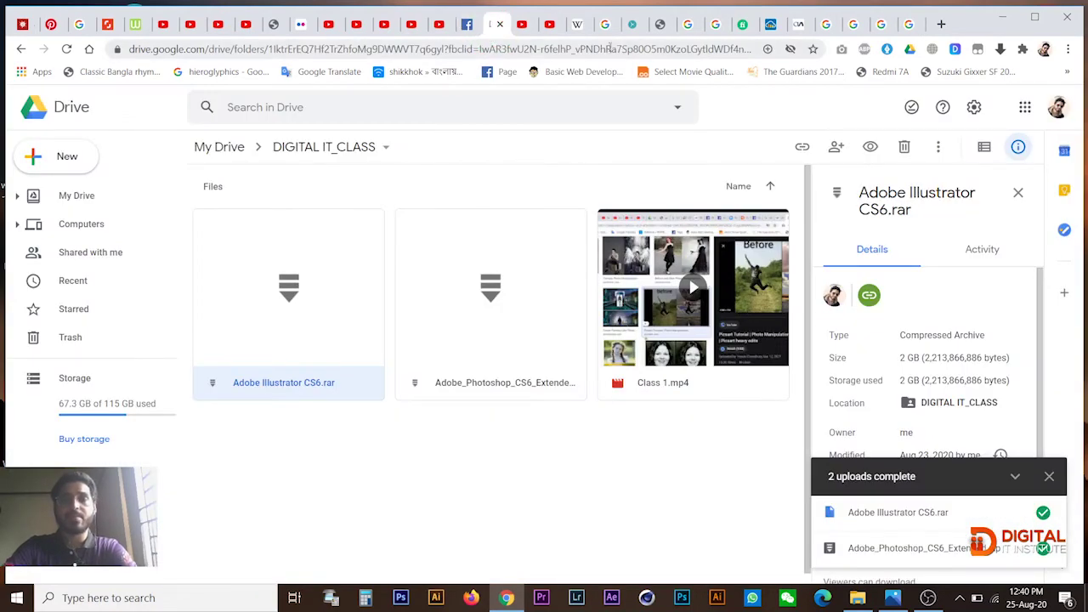
left_click(578, 28)
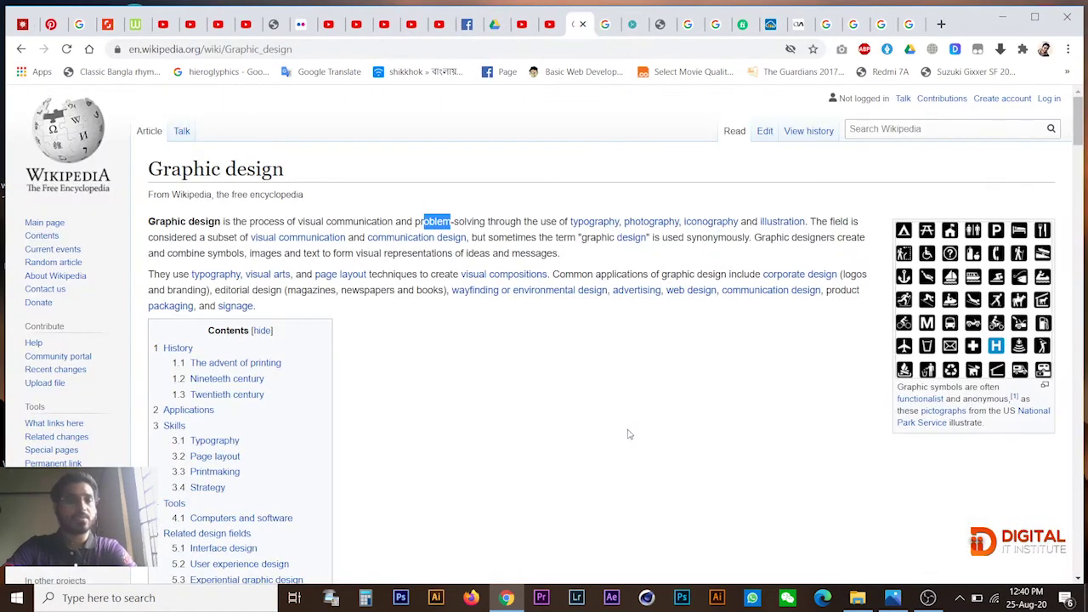
left_click(631, 398)
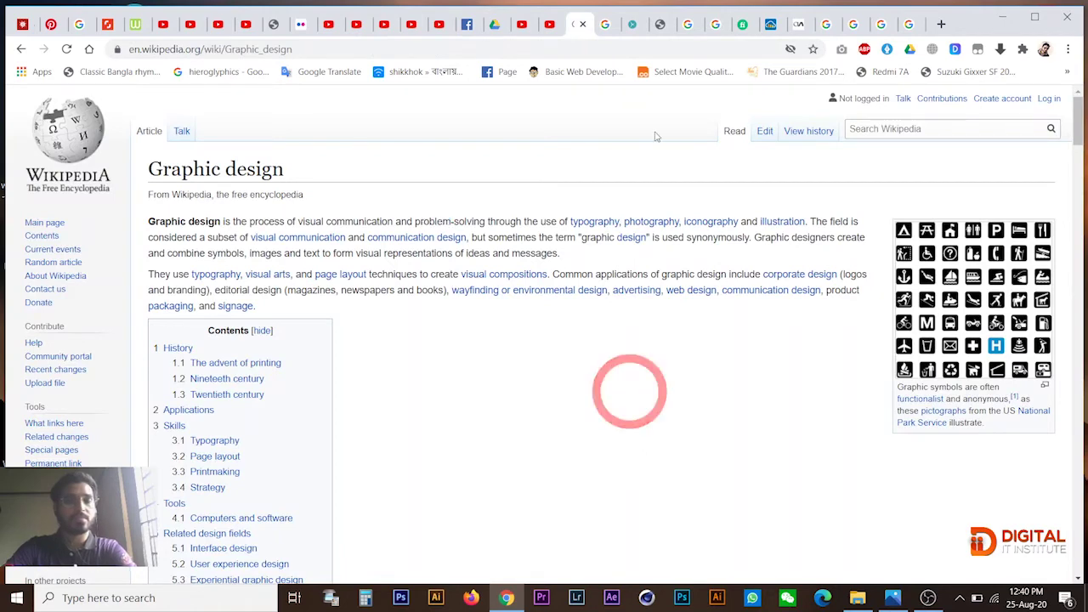
left_click(663, 26)
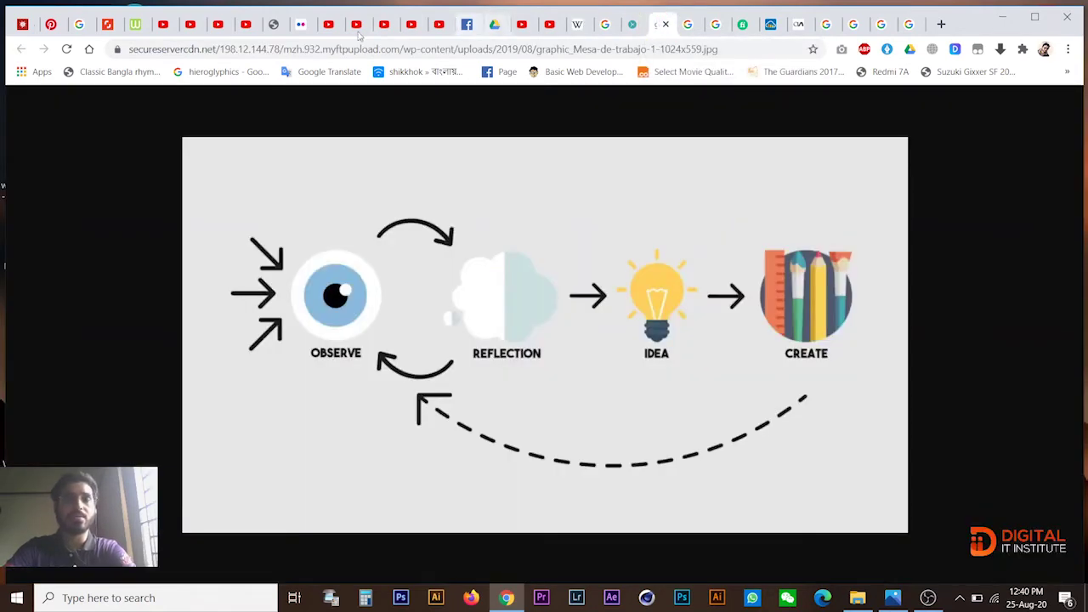
left_click(274, 24)
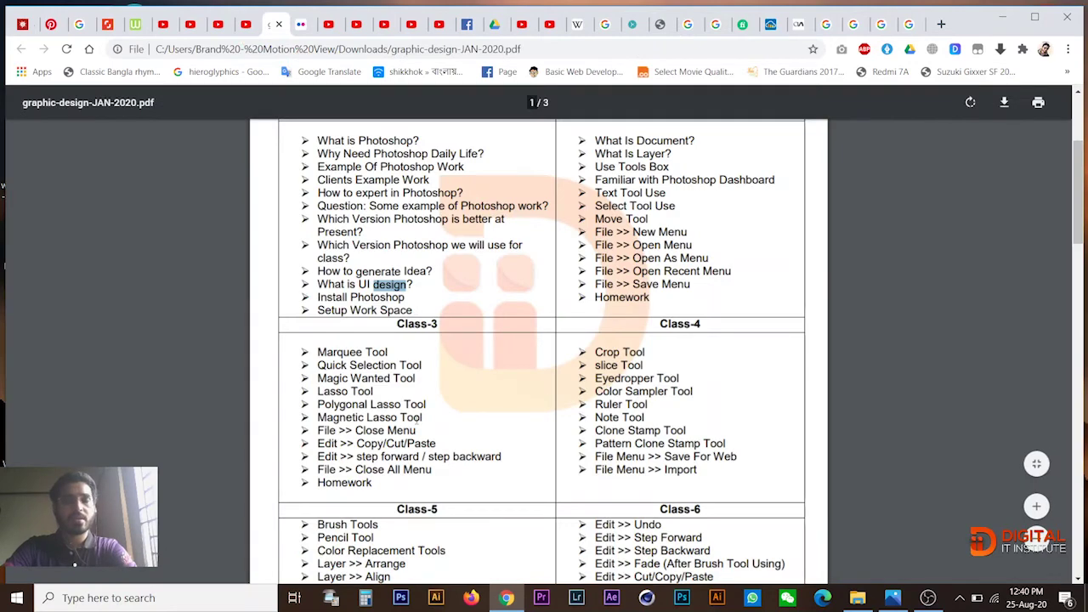
double_click(352, 297)
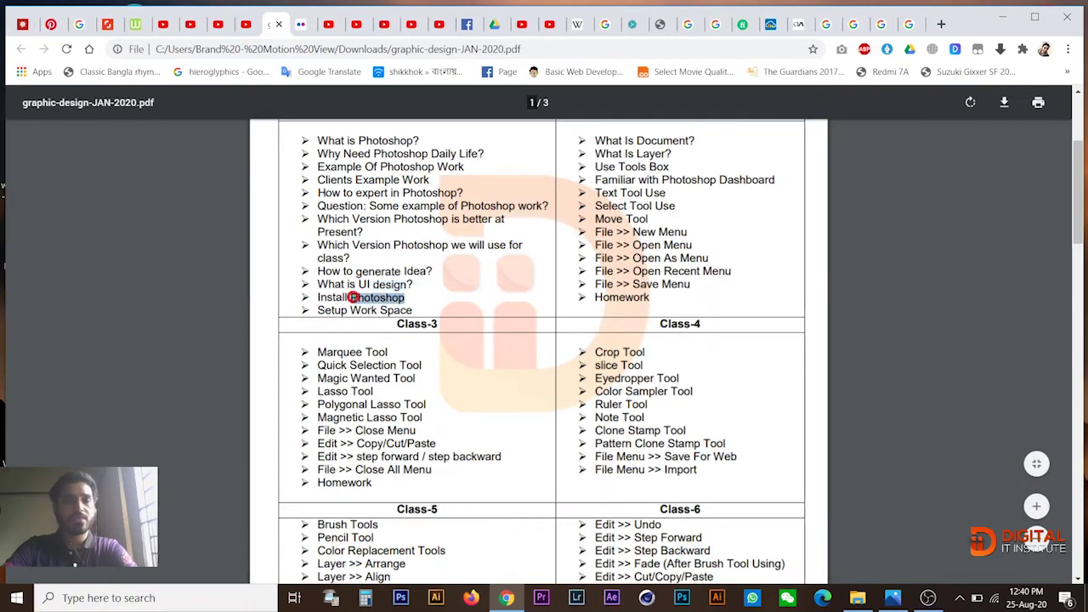
left_click(1004, 17)
left_click(520, 349)
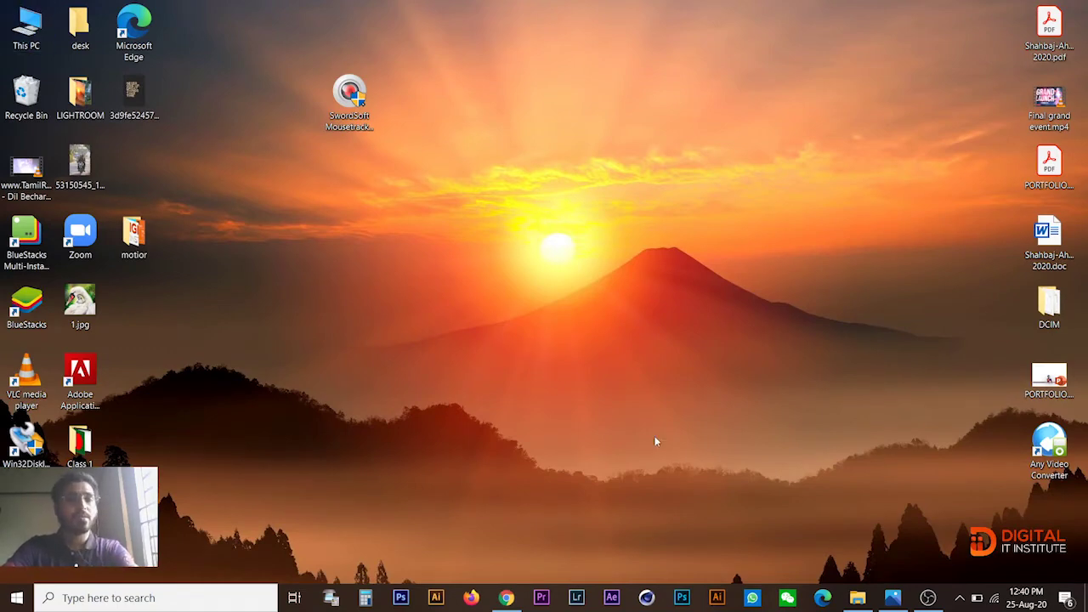
key("Return")
Bring up the DIGITAL IT_CLASS Drive folder in Chrome, view the download option for Adobe_Photoshop_CS6_Extended.zip, and dismiss it
left_click(507, 598)
left_click(495, 27)
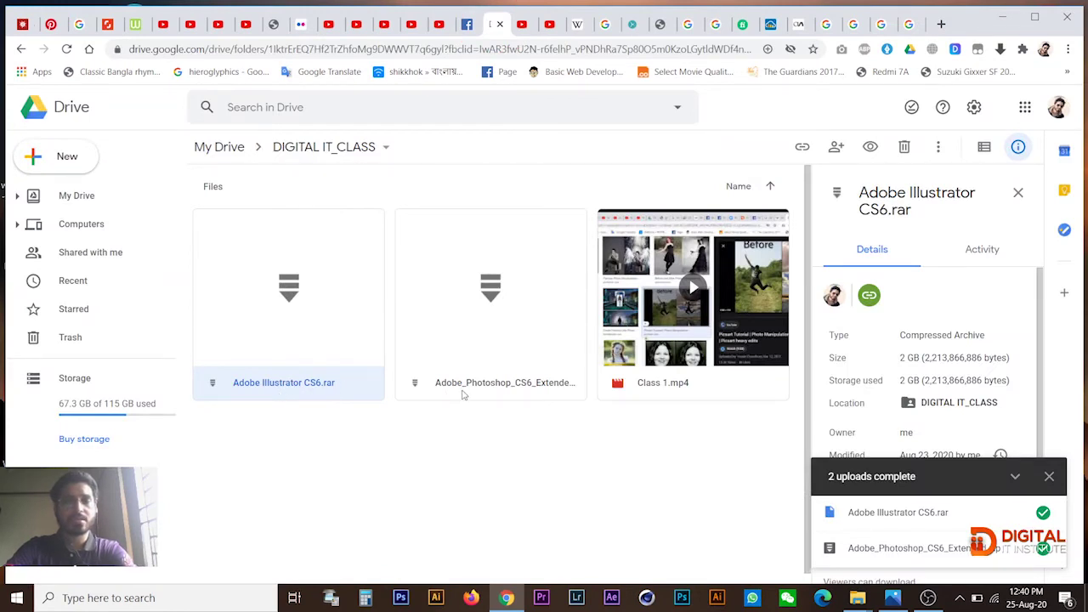
left_click(524, 301)
right_click(525, 301)
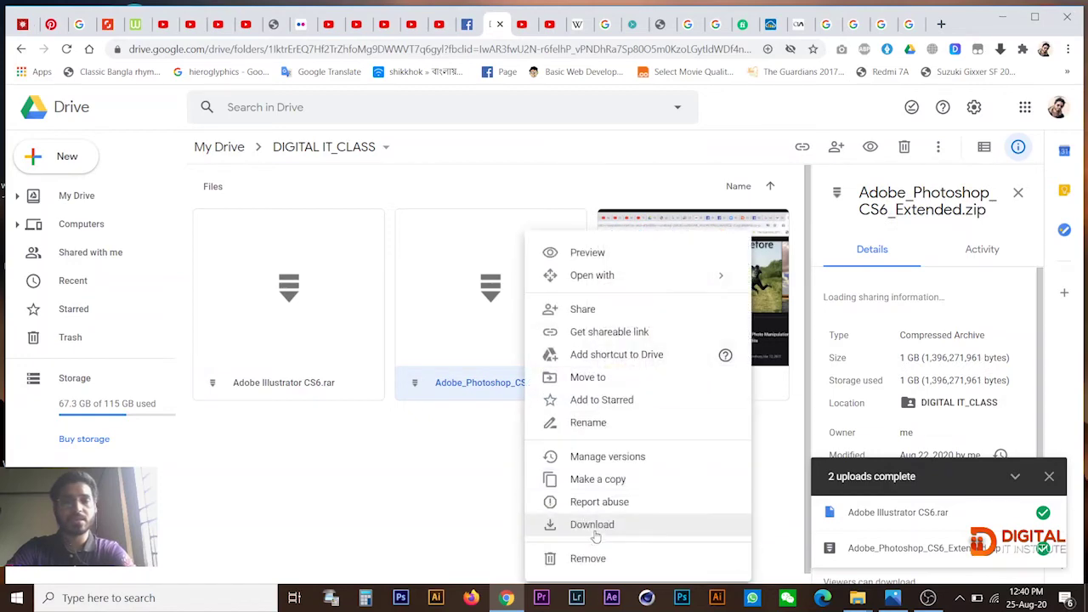
left_click(454, 505)
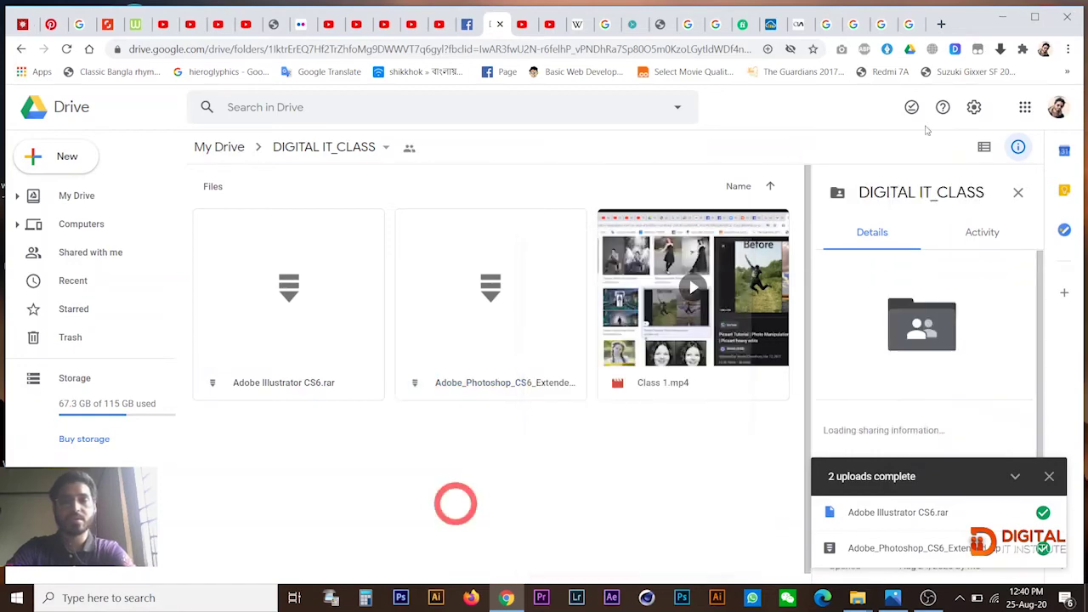
In File Explorer's Downloads folder, extract Adobe_Photoshop_CS6_Extended.zip with 7-Zip into a folder named Adobe_Photoshop_CS6_Extended
left_click(1003, 17)
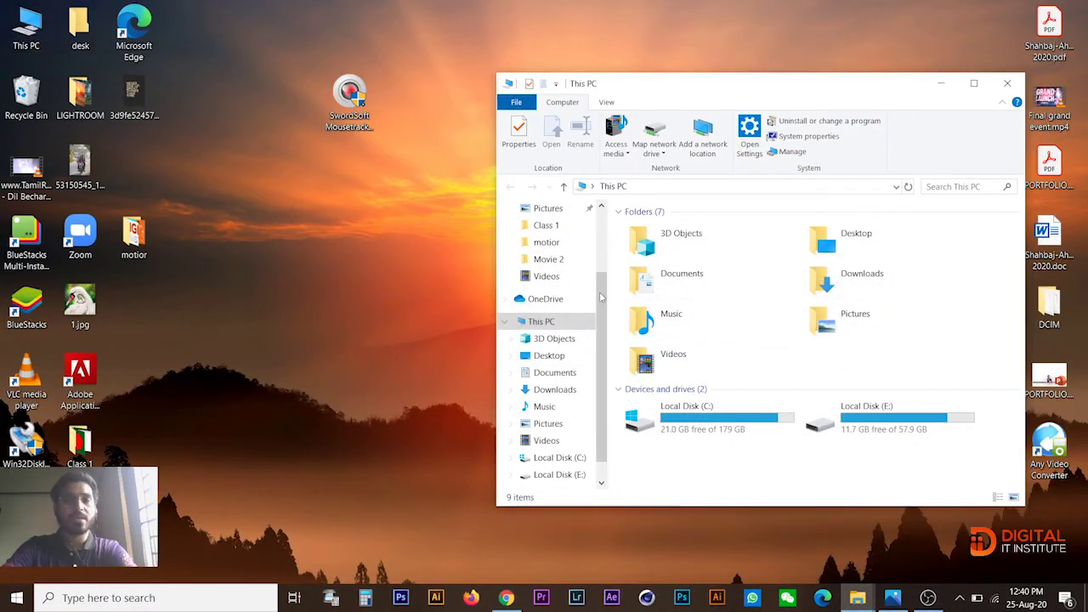
double_click(883, 289)
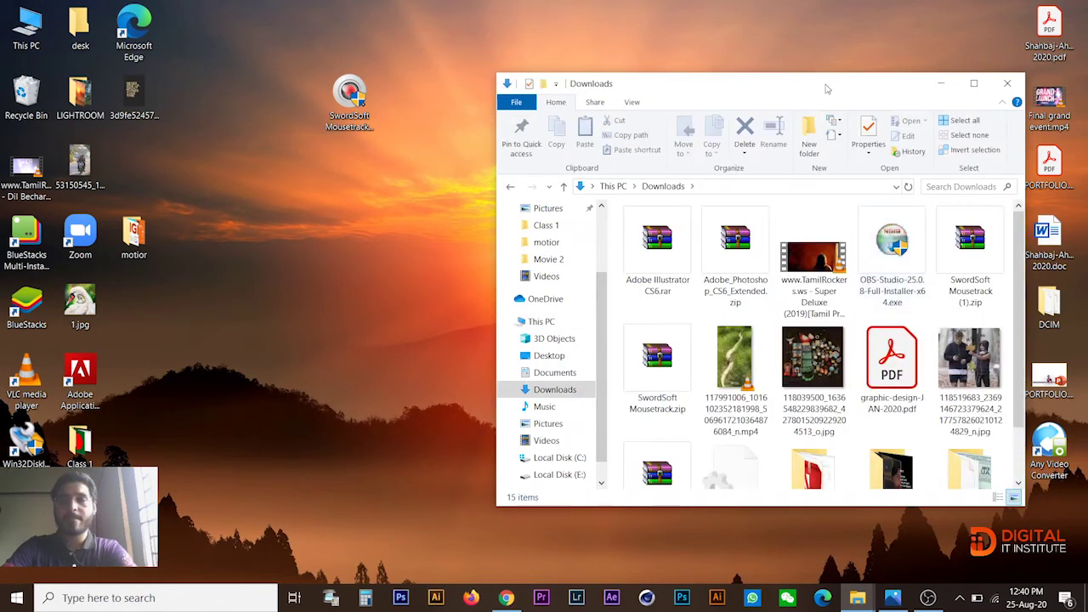
left_click_drag(827, 84, 715, 76)
left_click(630, 285)
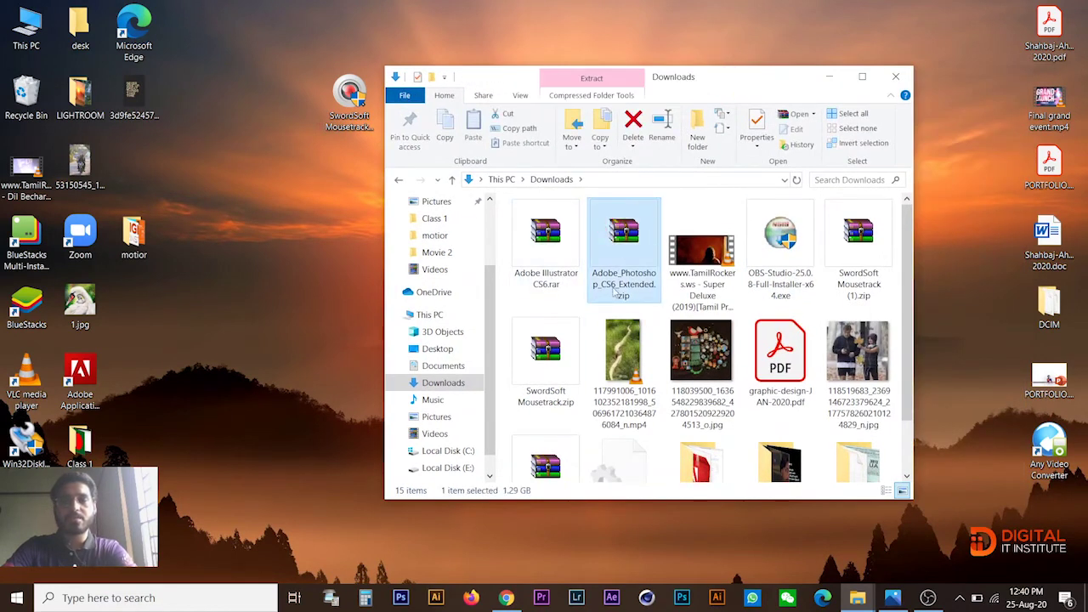
right_click(630, 234)
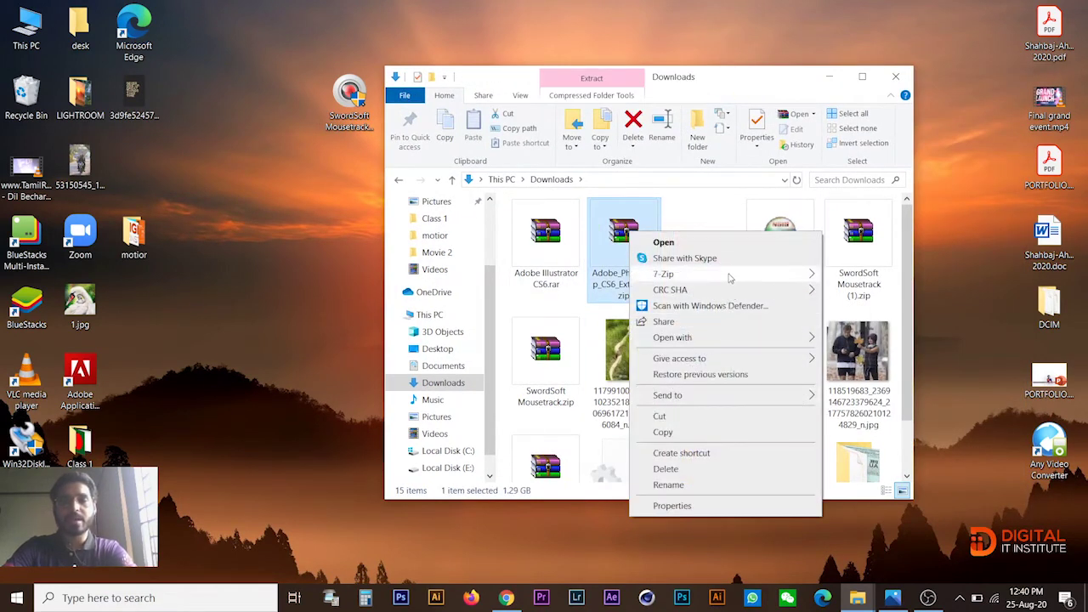
mouse_move(729, 278)
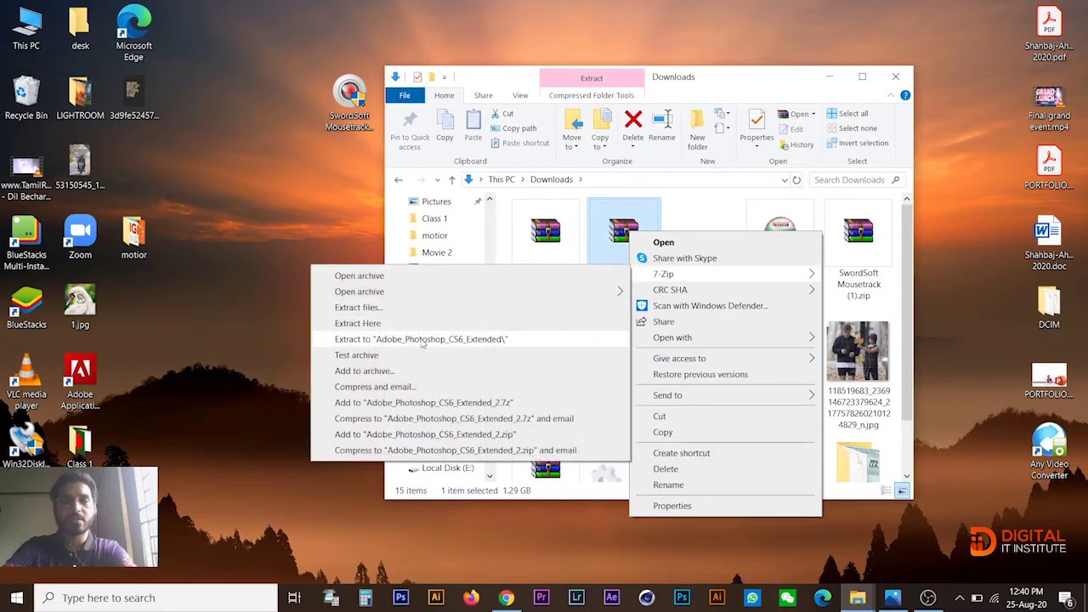
left_click(506, 340)
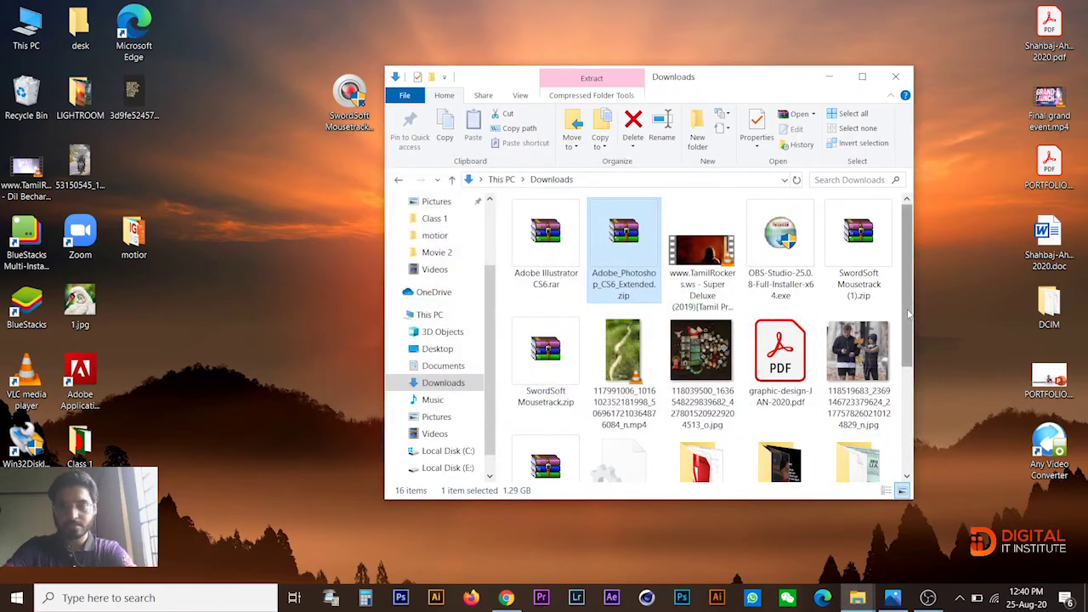
Inspect Adobe_Photoshop_CS6_Extended.exe in the extracted Photoshop folder and go back to Downloads
scroll(906, 408, "down", 3)
double_click(542, 432)
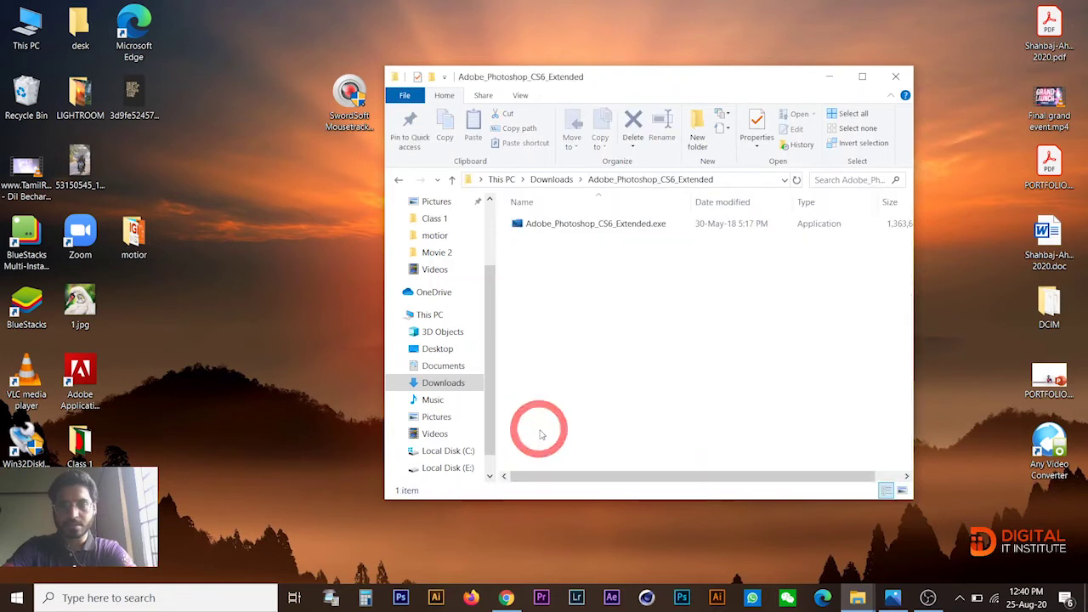
left_click_drag(609, 81, 515, 73)
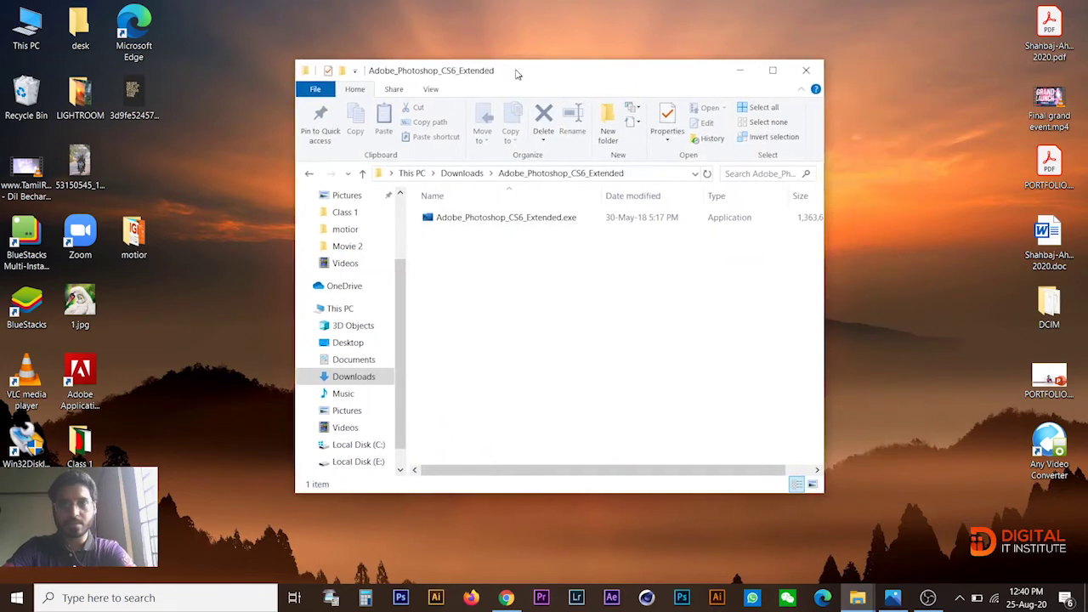
left_click(530, 217)
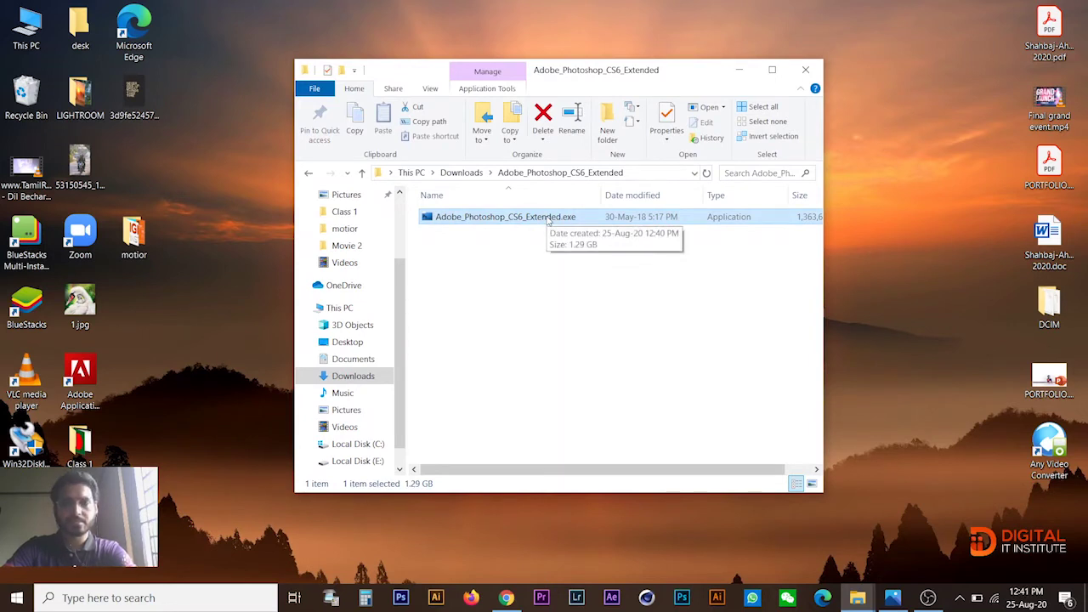
double_click(483, 217)
right_click(484, 211)
left_click(470, 175)
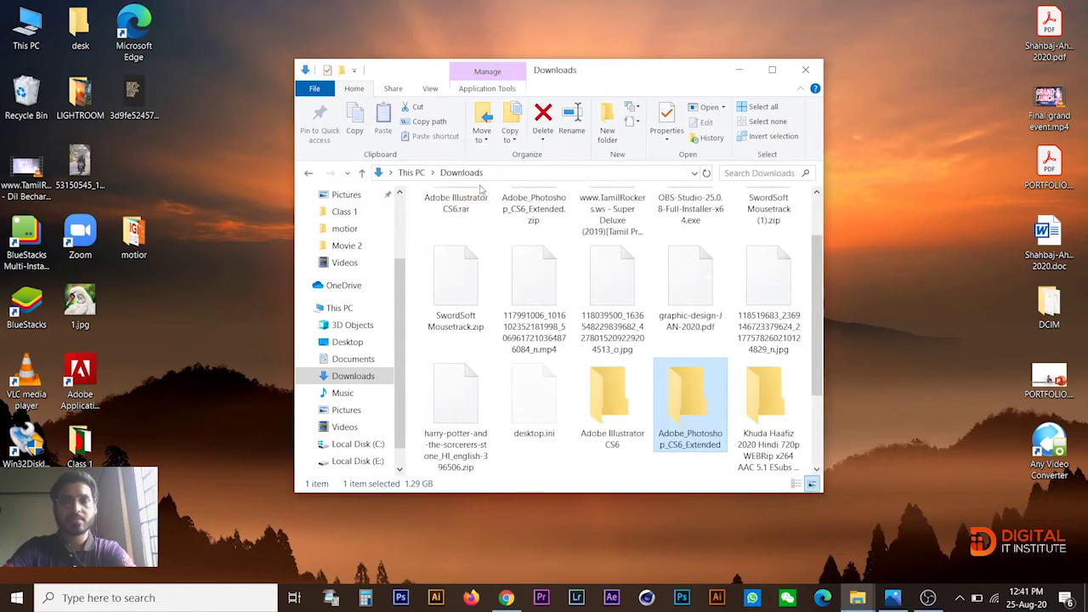
scroll(568, 396, "down", 3)
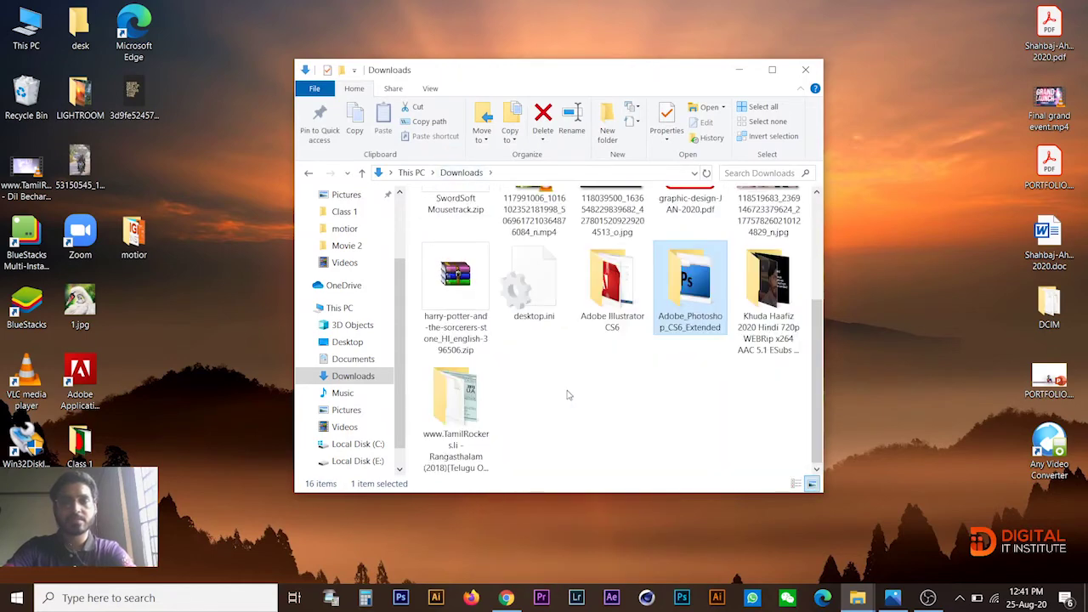
Run Adobe_Photoshop_CS6_Extended.exe from the extracted Photoshop folder and start unpacking it to the default destination folder
double_click(696, 294)
double_click(519, 216)
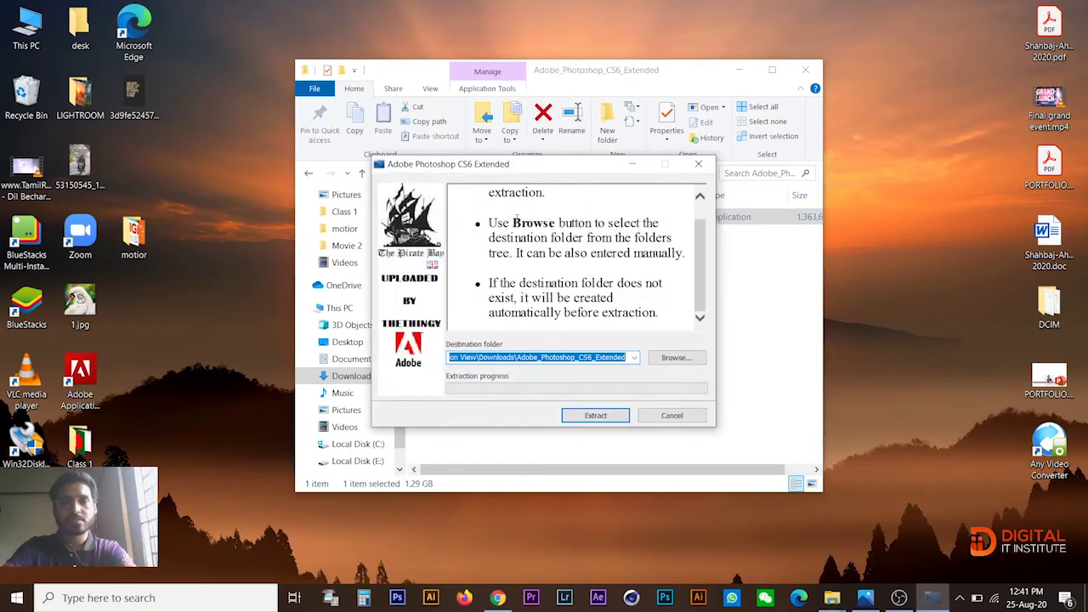
left_click(622, 420)
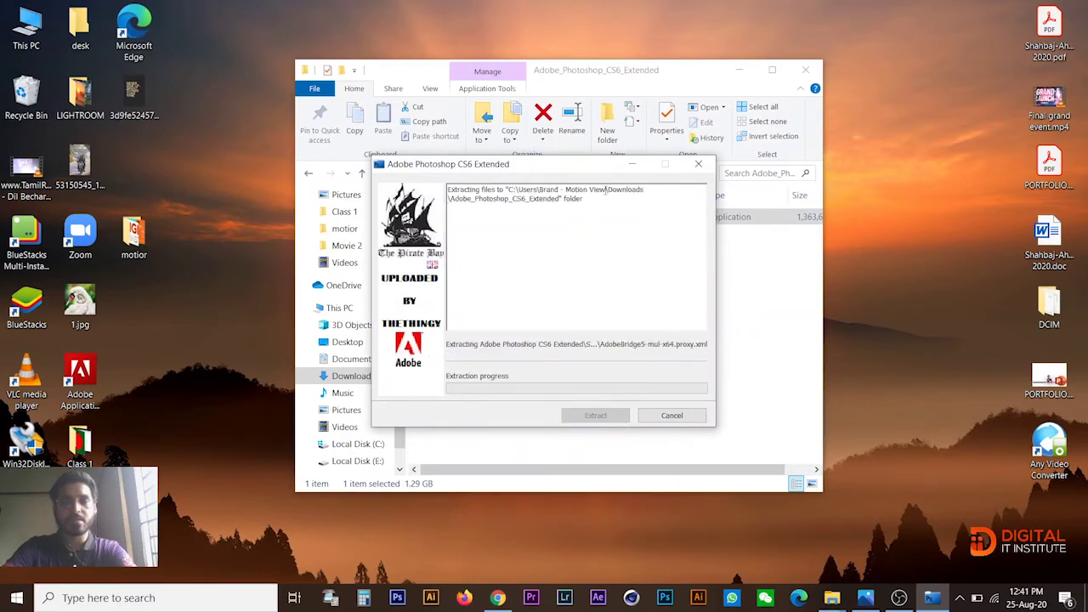
Arrange the Photoshop extraction window and the Adobe_Photoshop_CS6_Extended folder window side by side on the desktop
left_click_drag(576, 166, 921, 54)
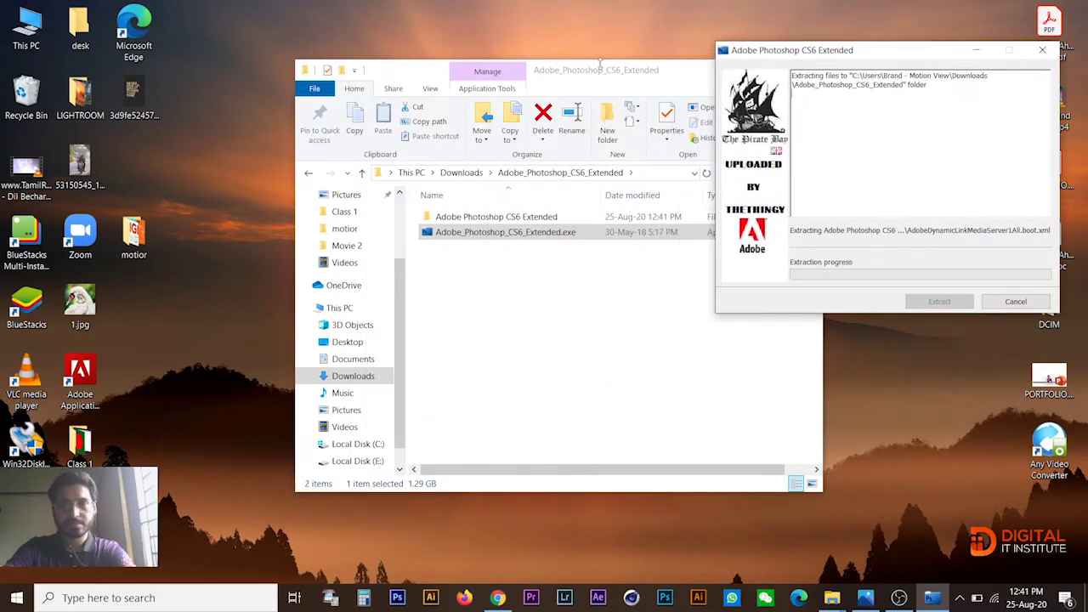
left_click_drag(601, 70, 523, 79)
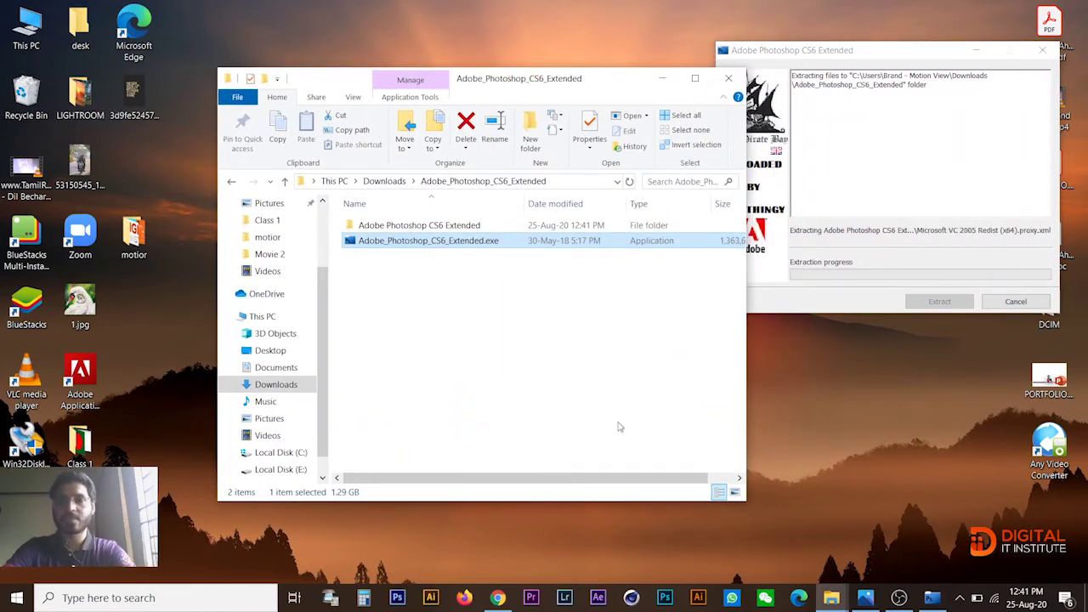
left_click_drag(589, 78, 555, 78)
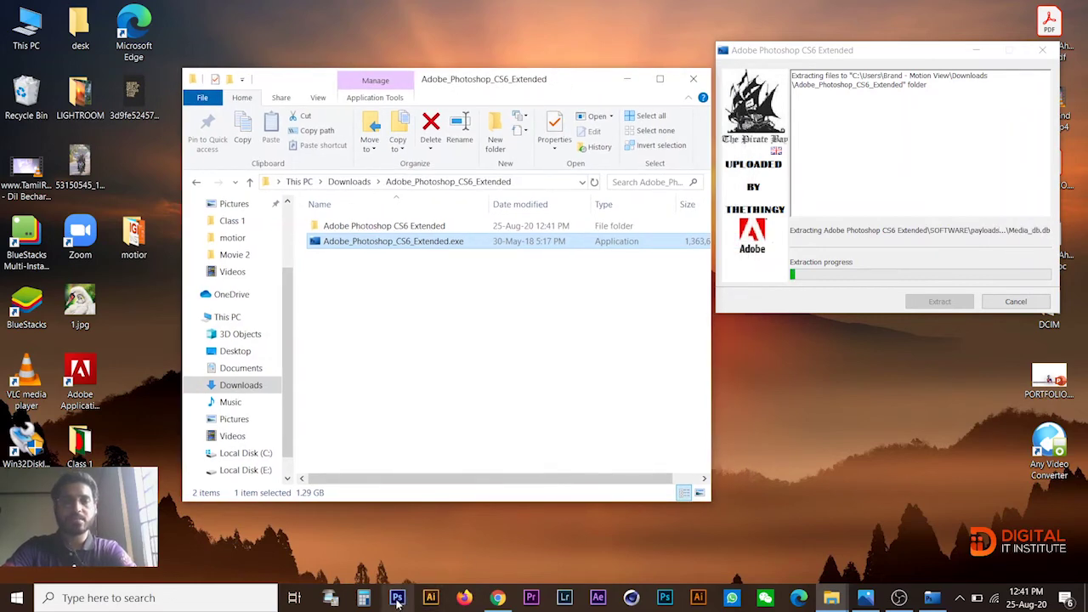
left_click_drag(851, 56, 851, 86)
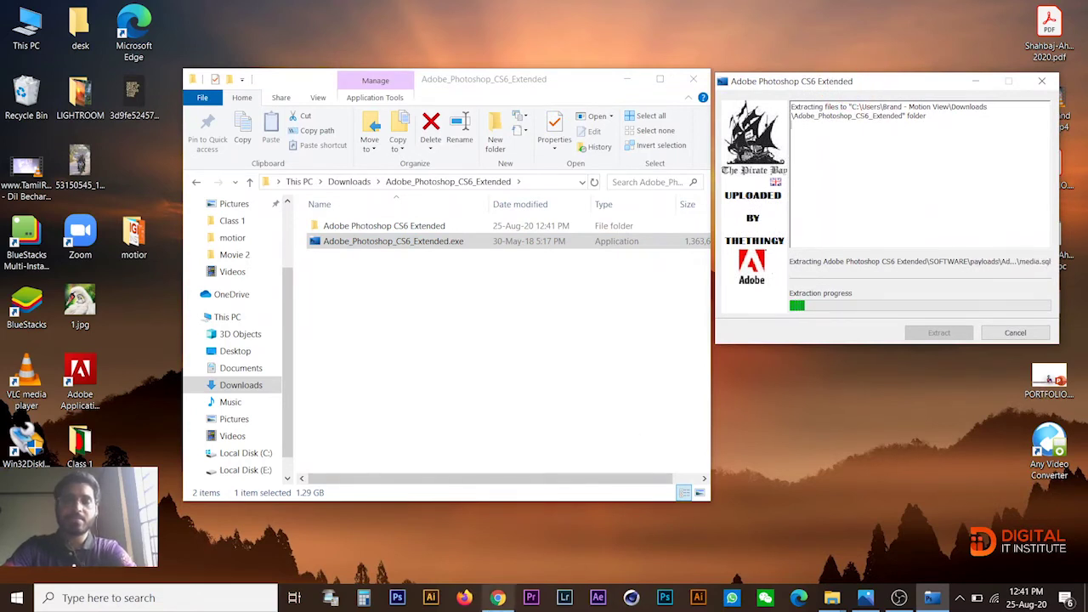
Open Downloads in a new File Explorer window, inspect Set-up.exe in the Adobe Illustrator CS6 folder and return to Downloads
left_click(497, 597)
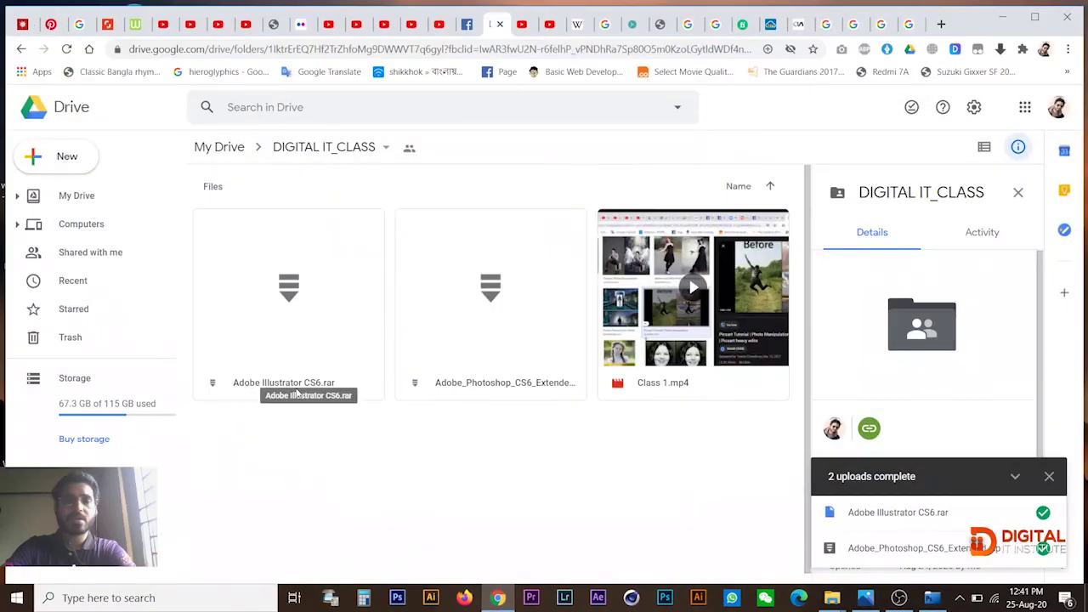
left_click(1003, 16)
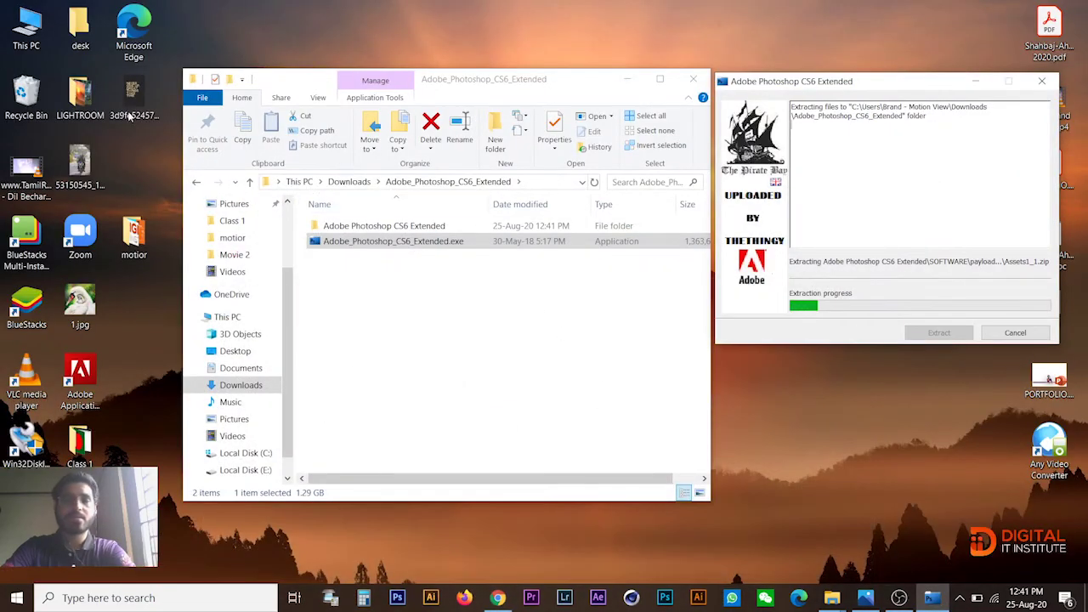
double_click(25, 27)
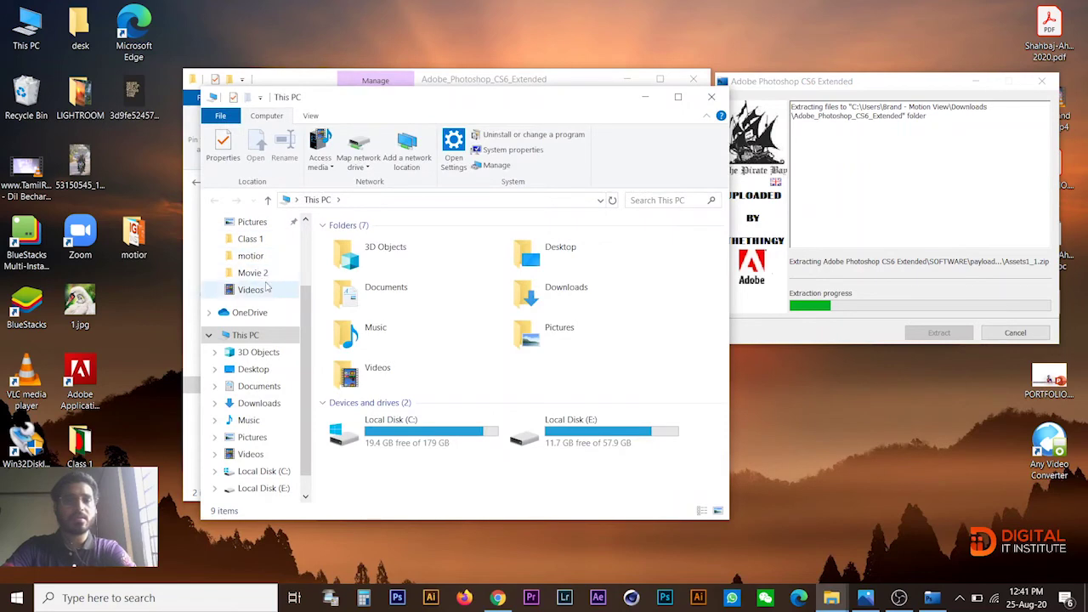
double_click(596, 287)
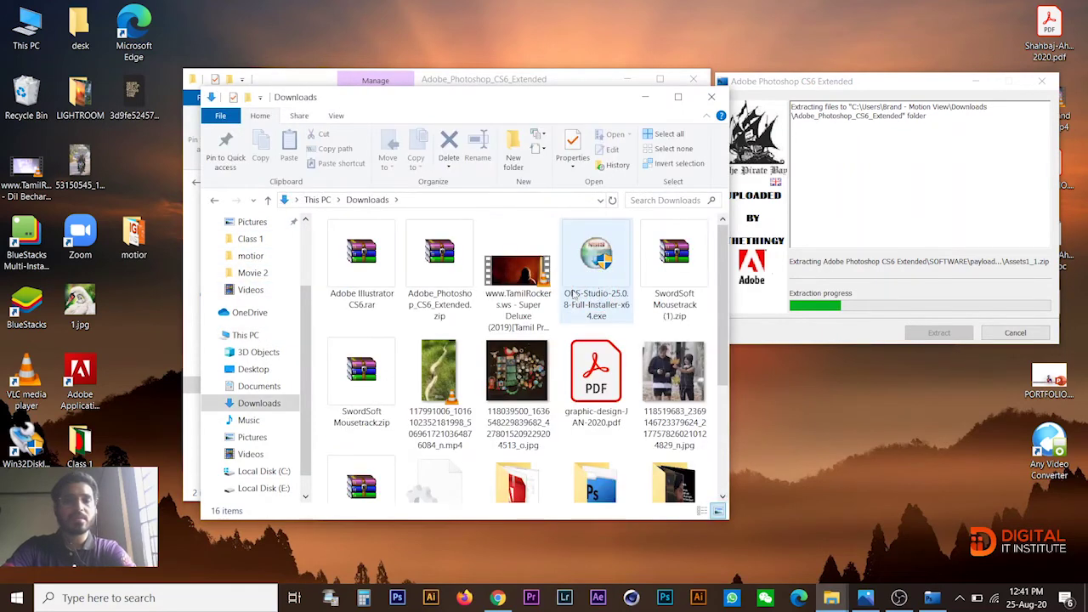
left_click(363, 253)
scroll(395, 280, "down", 3)
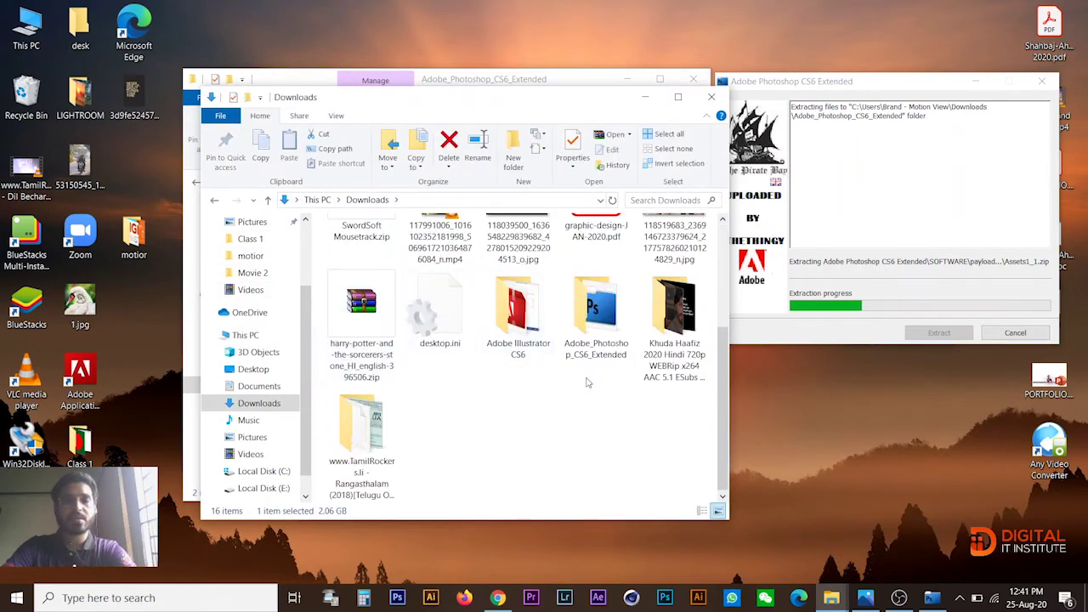
double_click(518, 308)
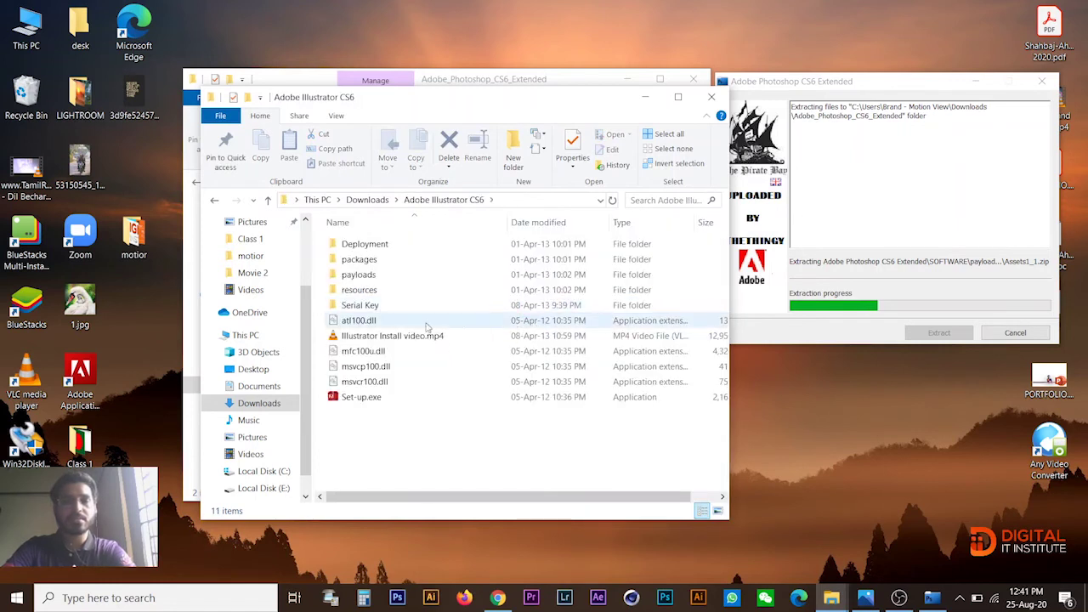
left_click(338, 397)
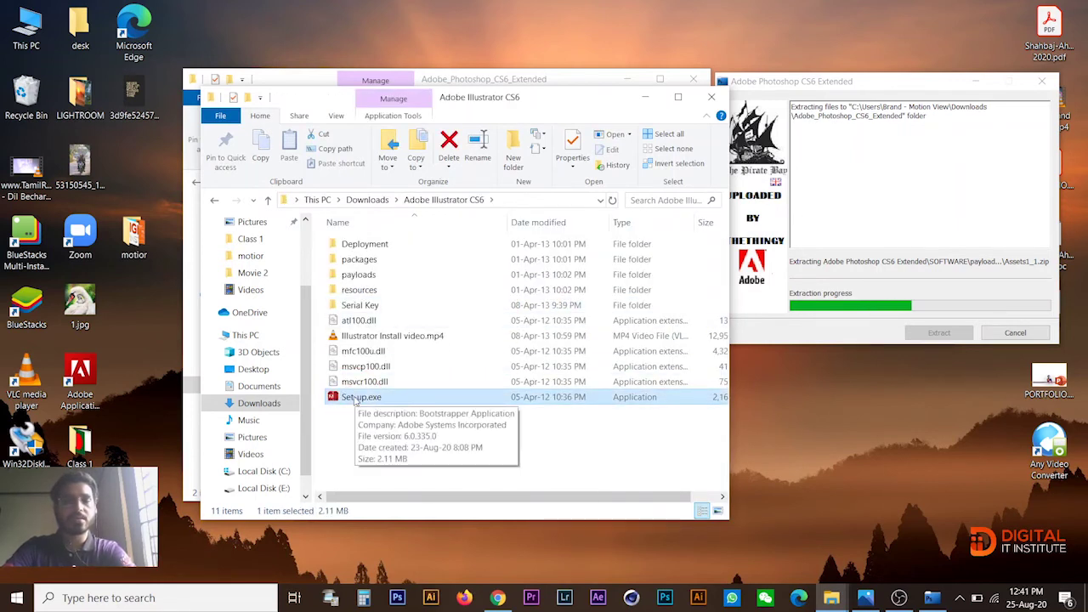
left_click(367, 200)
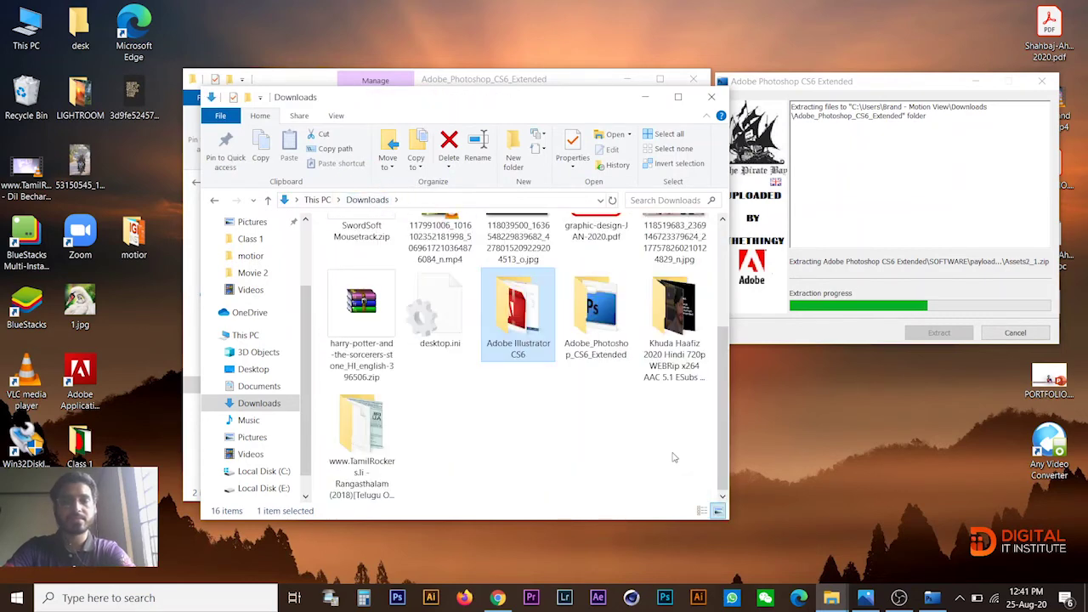
Open the SOFTWARE folder inside Adobe Photoshop CS6 Extended in the extracted Photoshop folder and select Set-up.exe
double_click(596, 306)
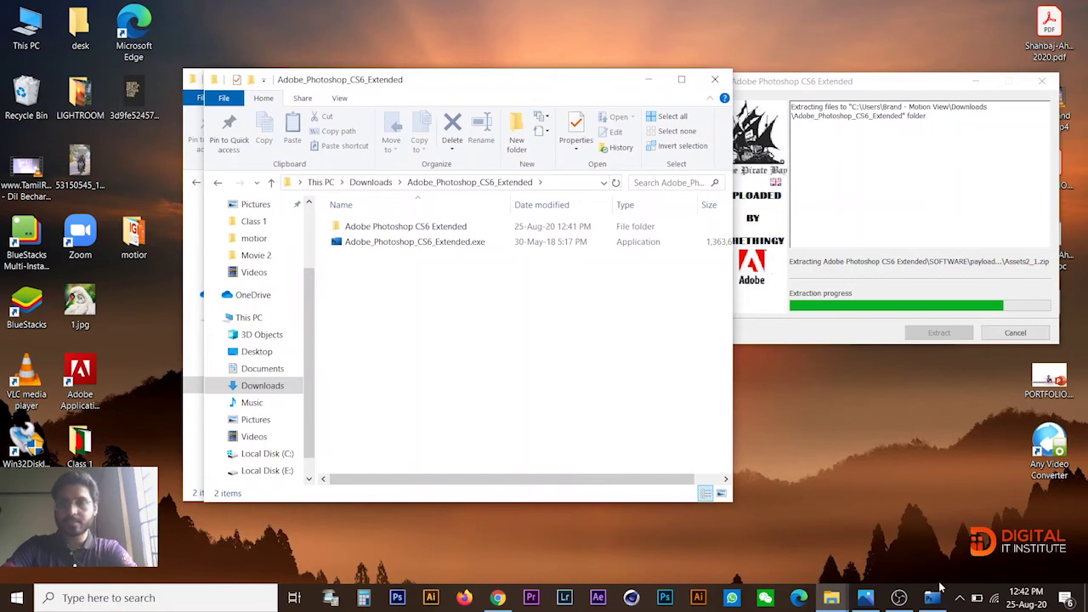
left_click(497, 599)
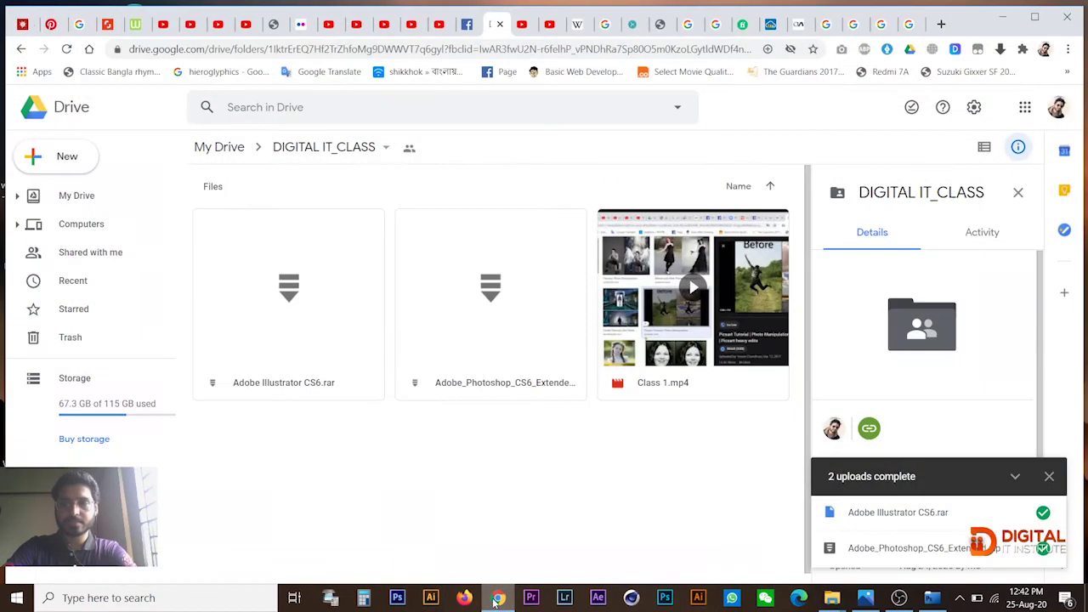
left_click(497, 598)
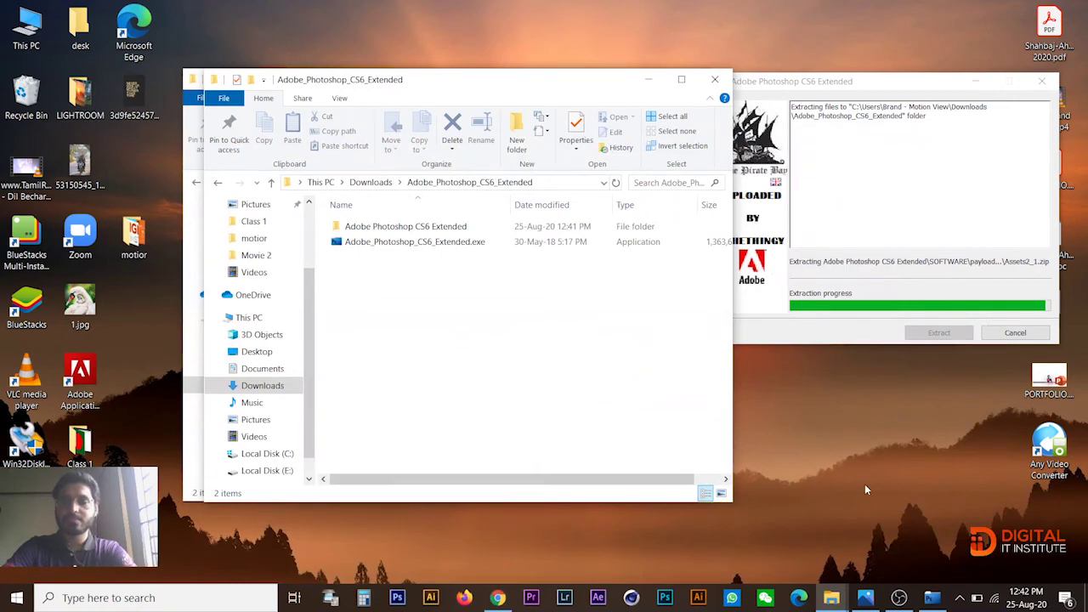
double_click(443, 232)
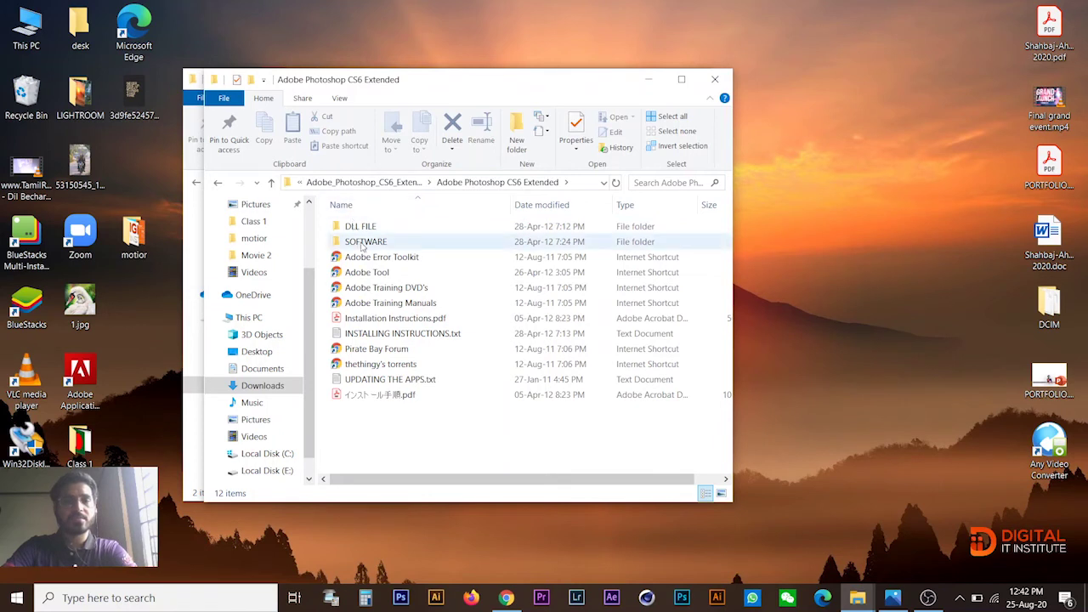
double_click(364, 244)
left_click(354, 290)
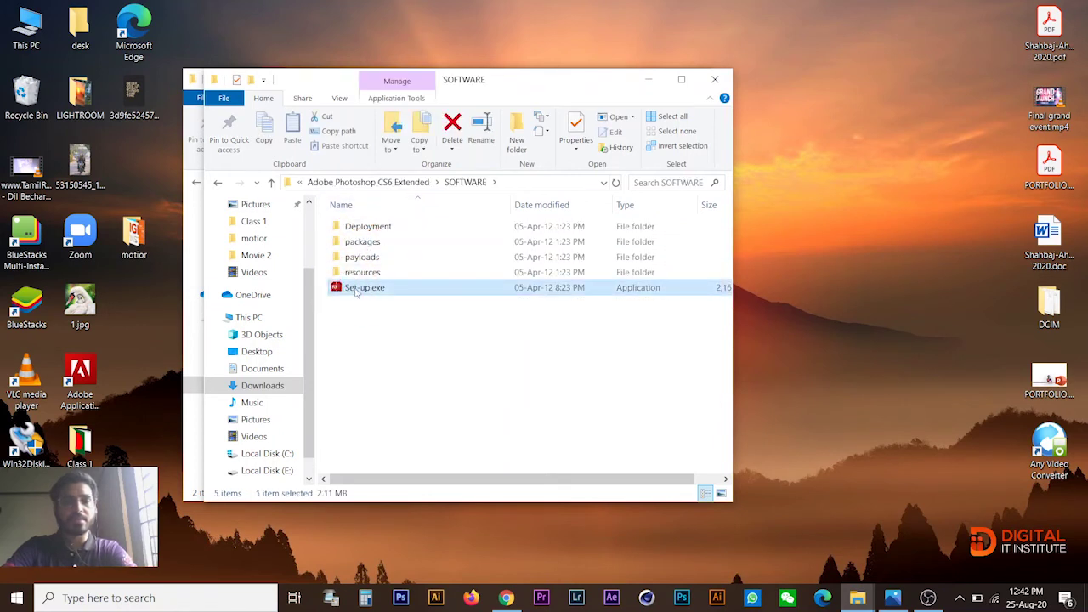
Launch Set-up.exe from the SOFTWARE folder, ignore the pending-restart issue and move the Adobe Installer window aside
double_click(356, 291)
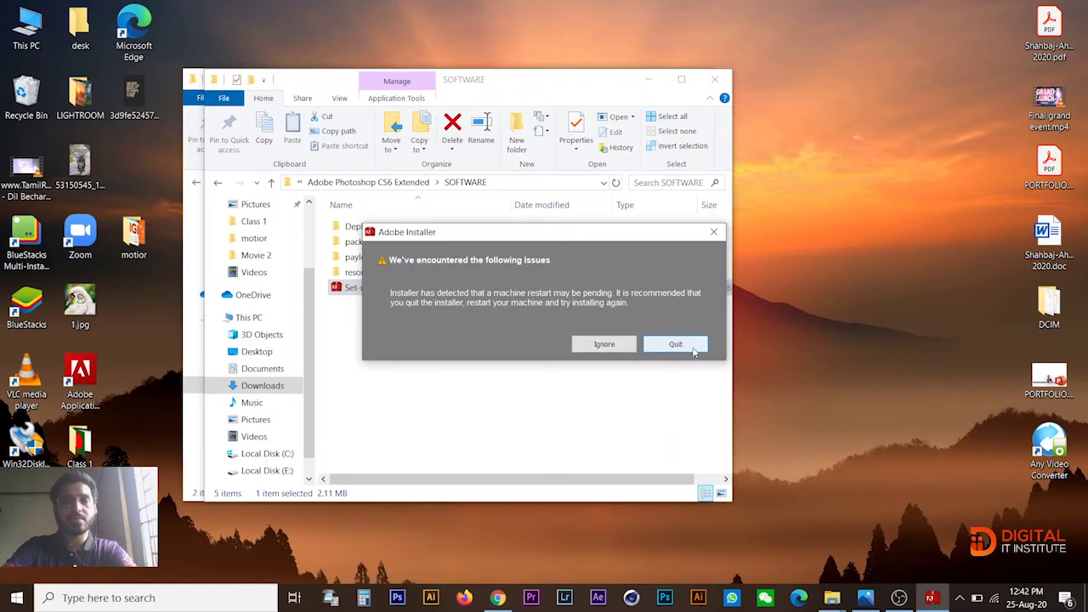
left_click(676, 344)
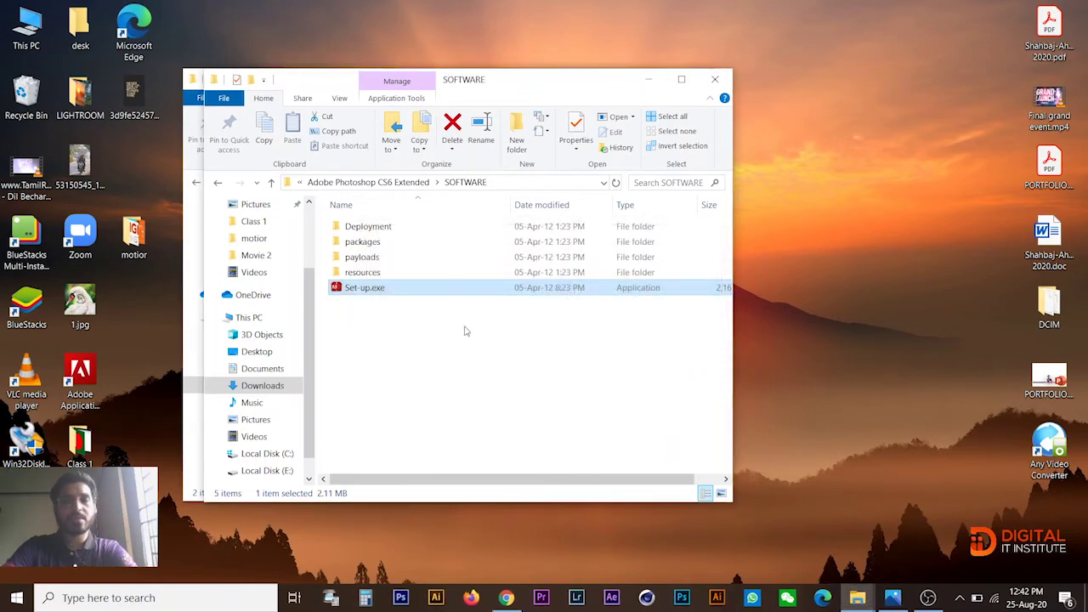
double_click(361, 289)
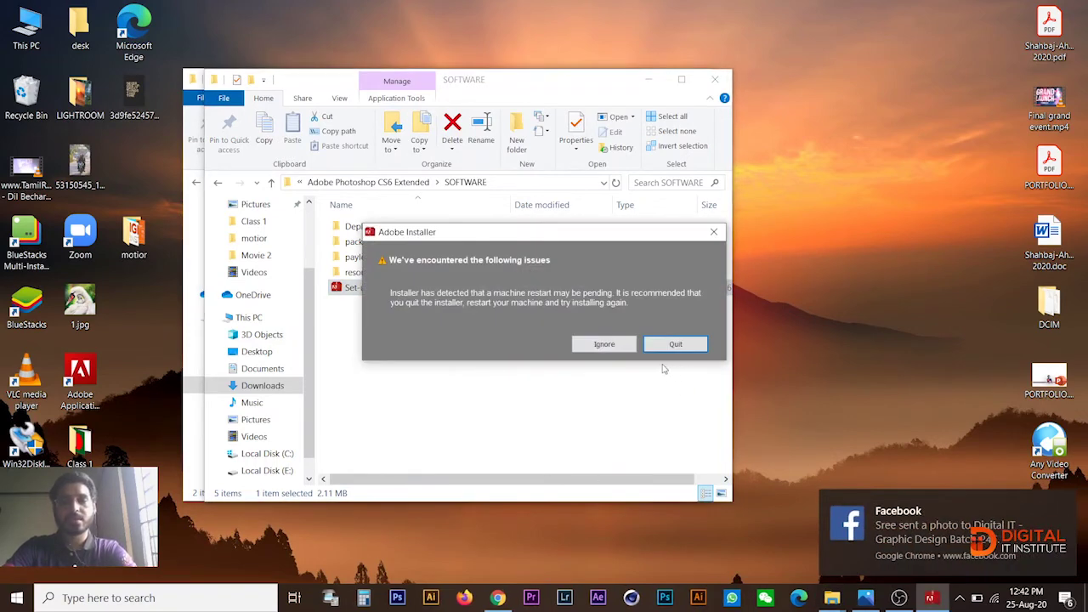
left_click(605, 344)
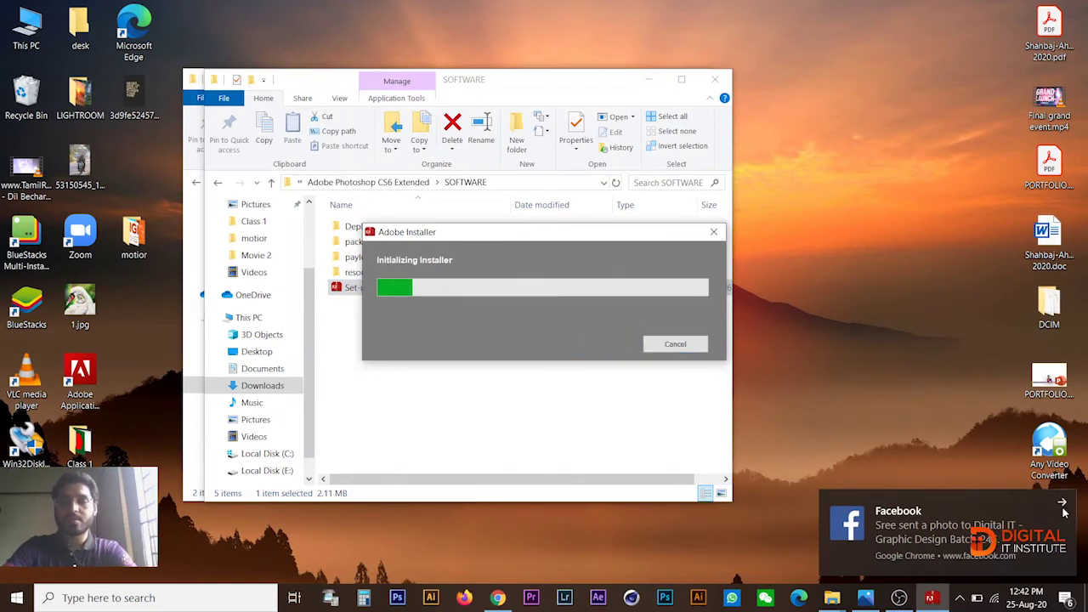
left_click_drag(585, 236, 730, 149)
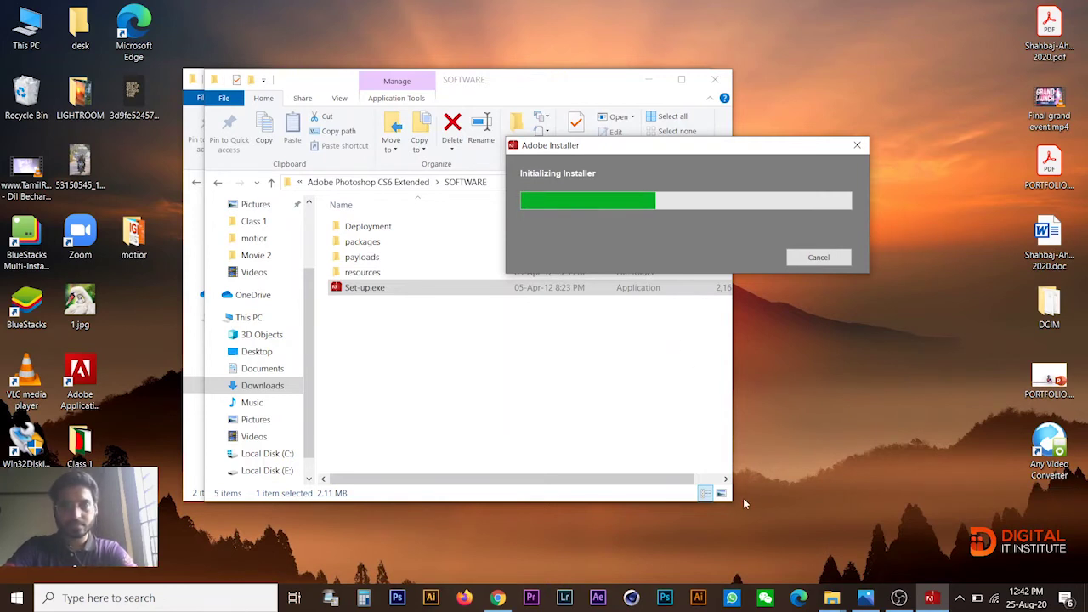
left_click(498, 598)
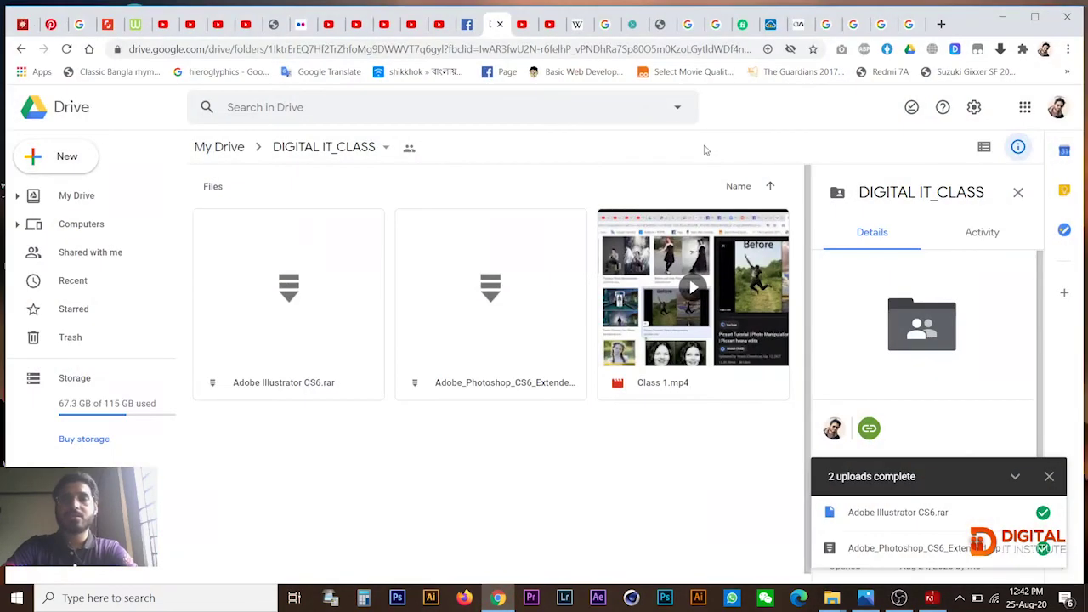
left_click(909, 24)
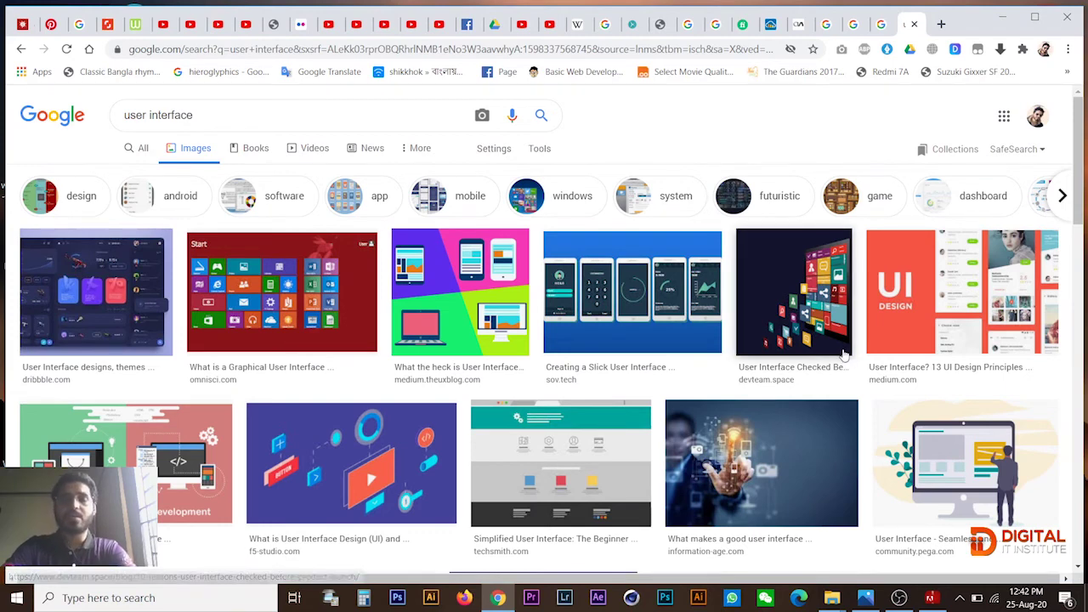
scroll(845, 355, "down", 2)
scroll(848, 383, "up", 2)
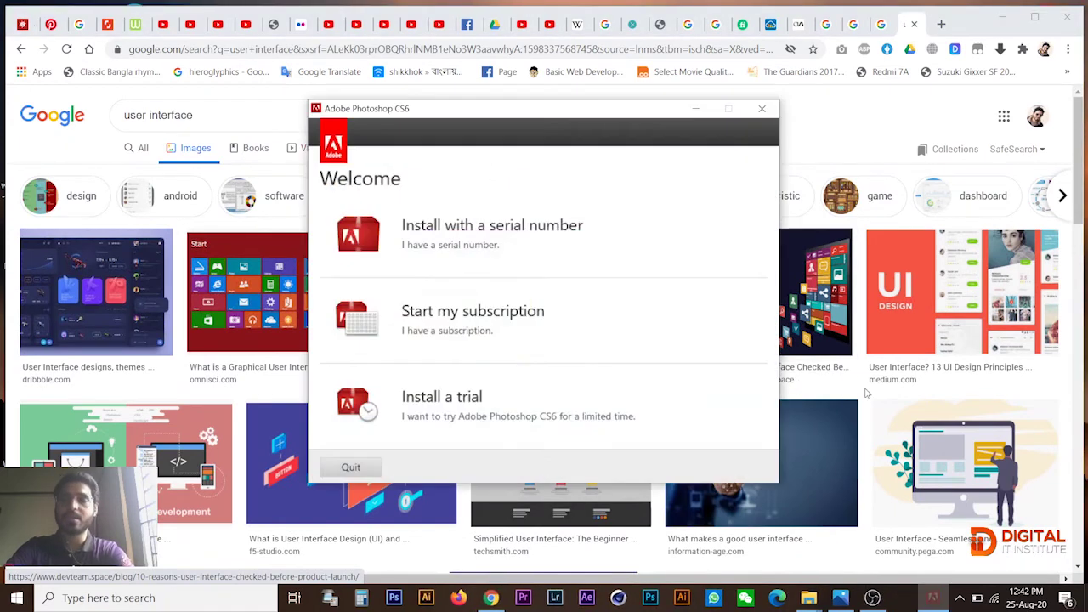
Minimize the browser and quit the Adobe Photoshop CS6 installer from its Welcome screen, confirming with Yes
left_click(1004, 17)
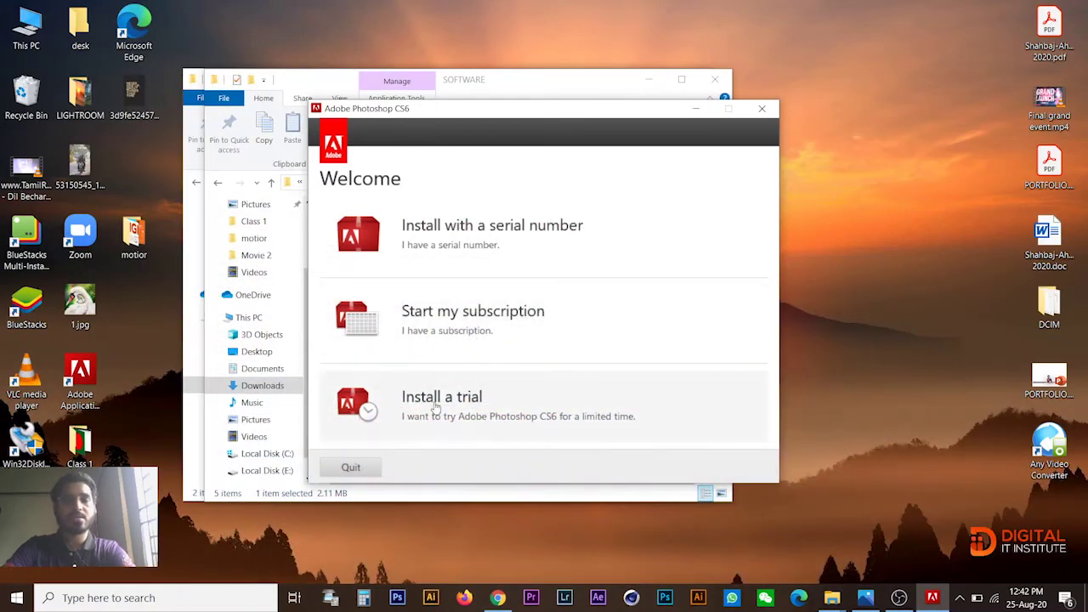
left_click(351, 468)
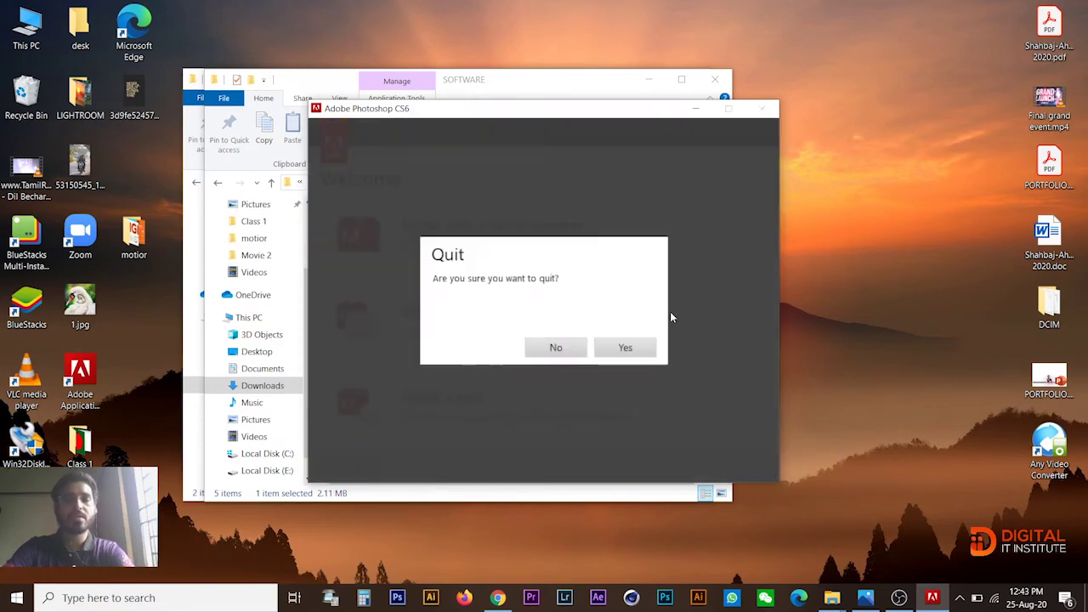
left_click(626, 348)
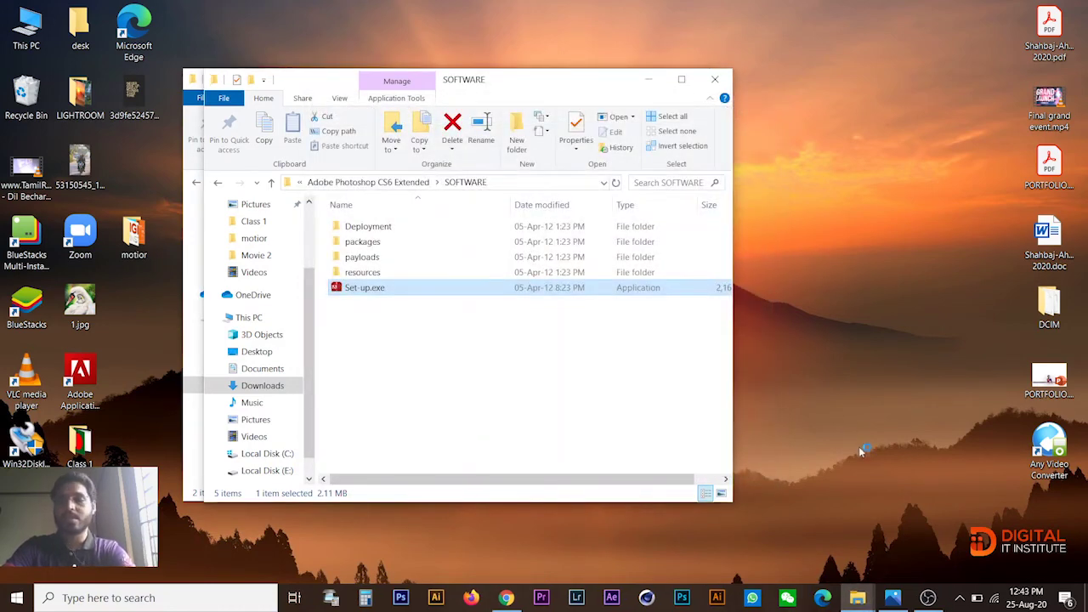
Look at the current Wi-Fi connection in the network list and return to the SOFTWARE folder
left_click(995, 597)
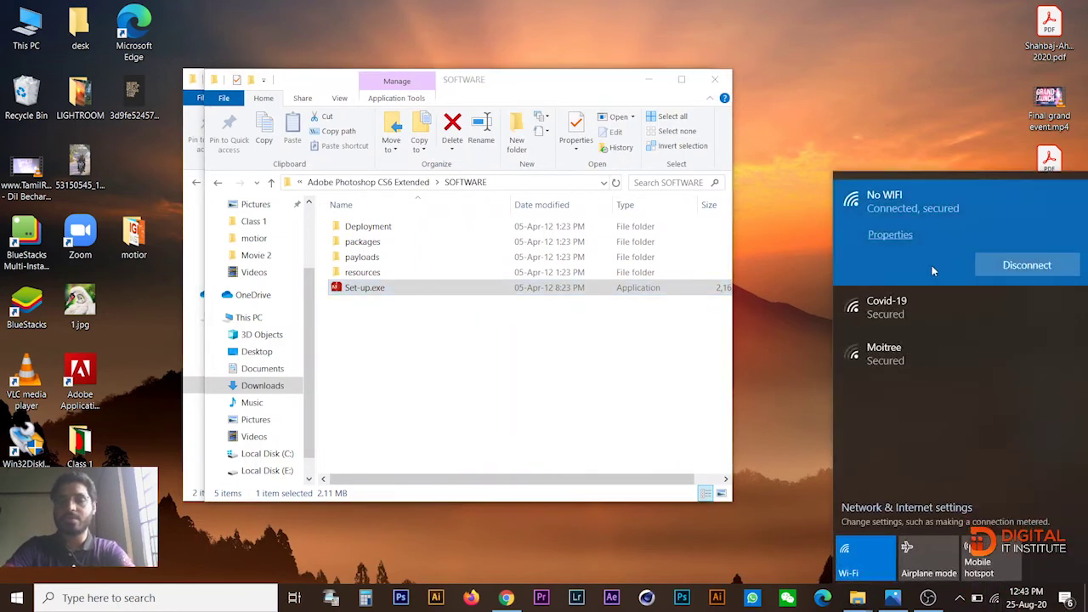
left_click(619, 375)
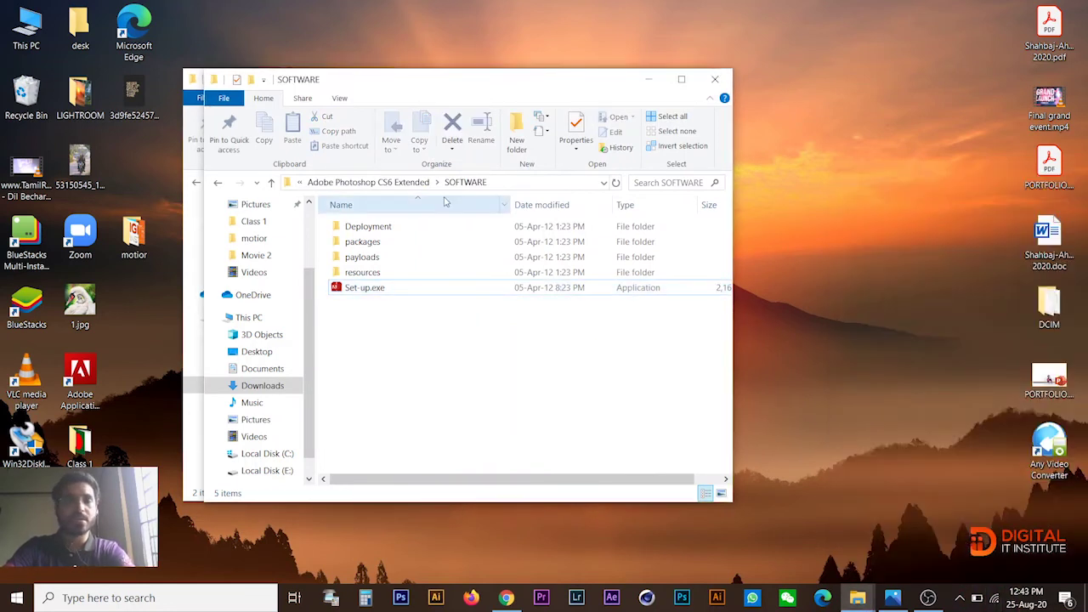
left_click(464, 380)
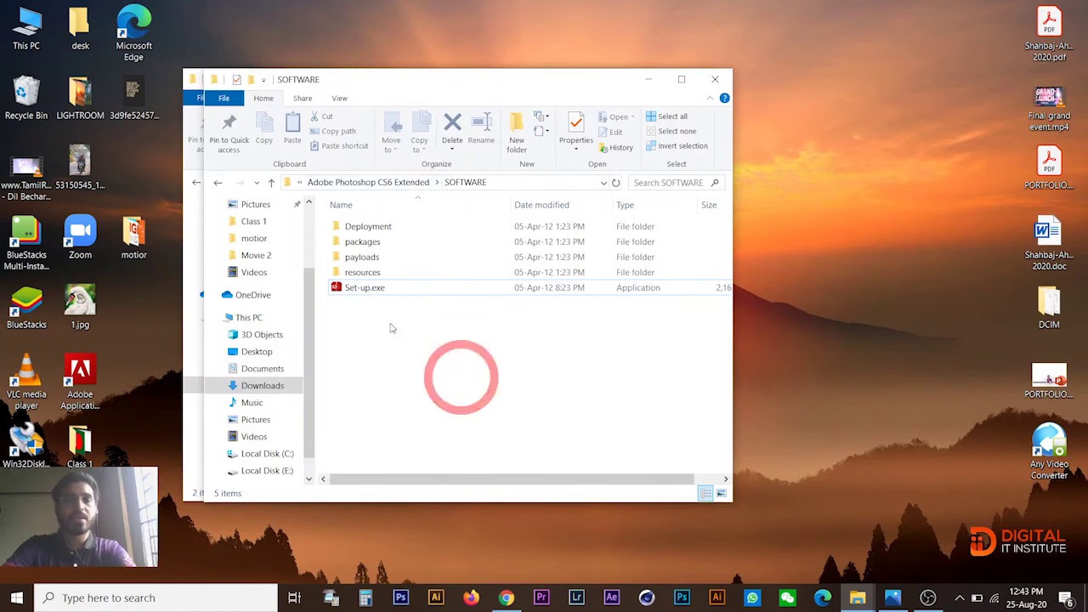
Go up to the Adobe Photoshop CS6 Extended folder and open the 64bit folder inside DLL FILE
left_click(409, 183)
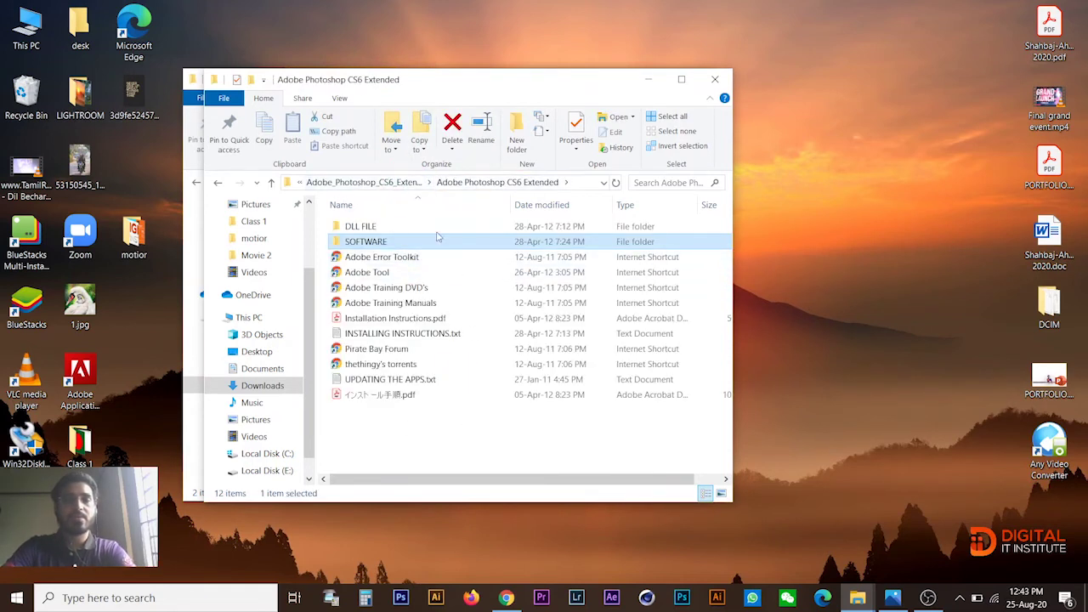
double_click(360, 227)
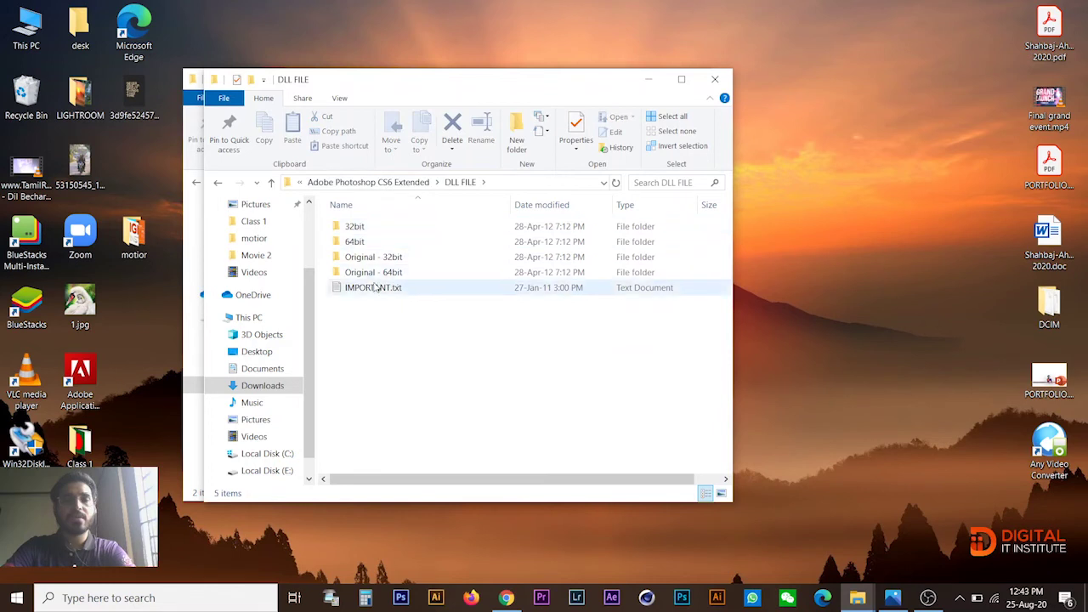
left_click(357, 241)
left_click(354, 226)
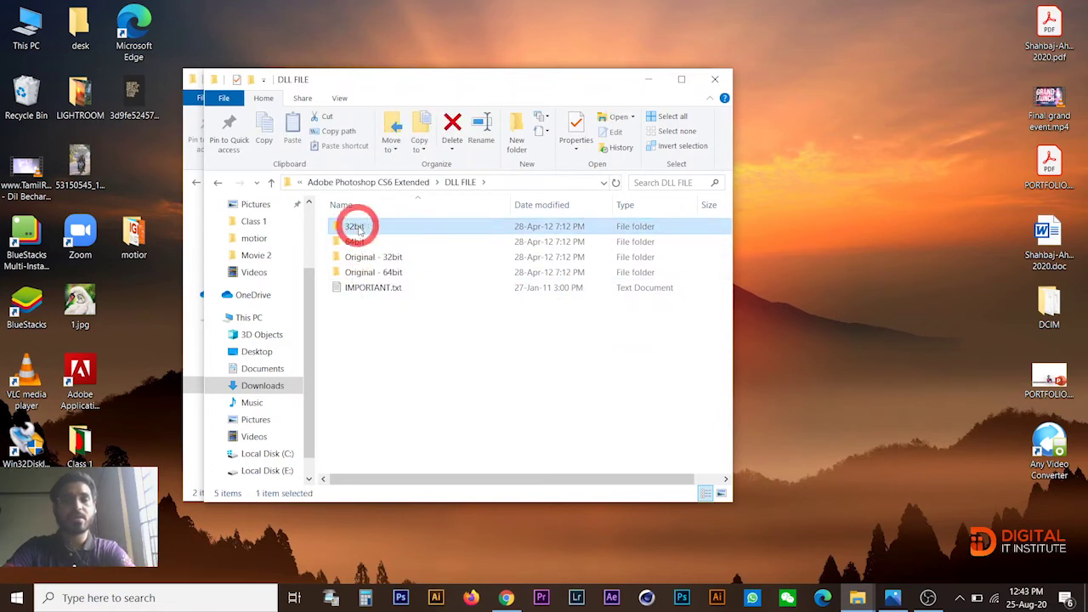
left_click(357, 243)
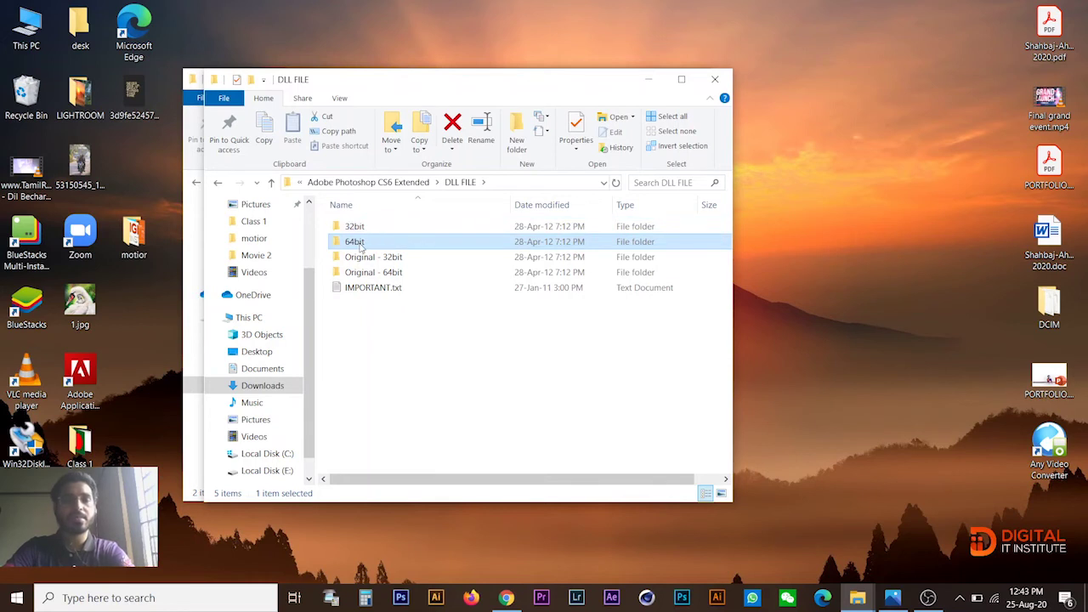
double_click(357, 242)
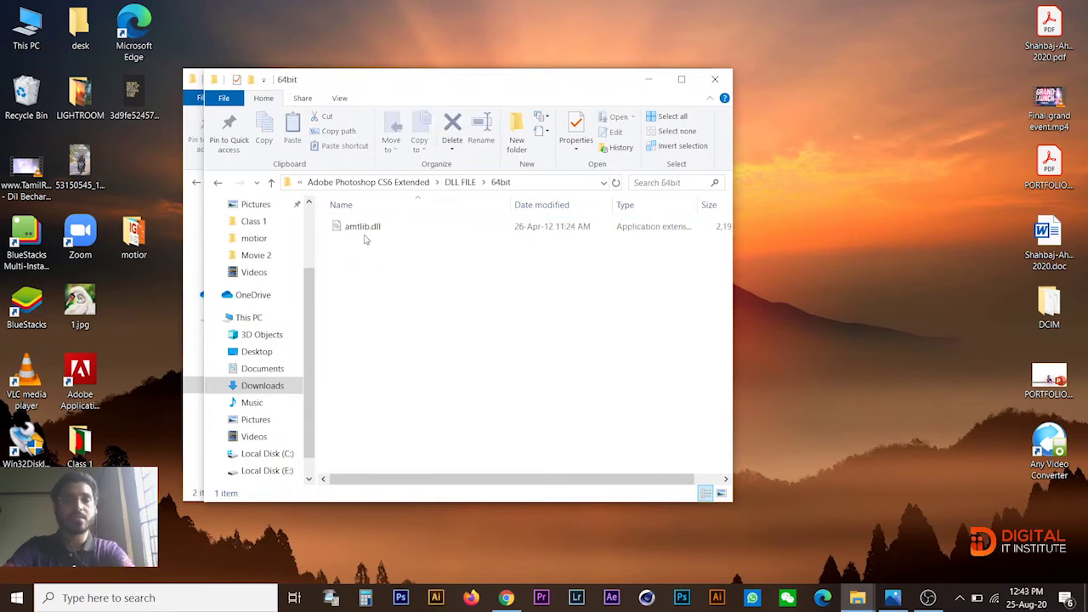
Copy amtlib.dll from the 64bit folder to the clipboard
left_click(355, 234)
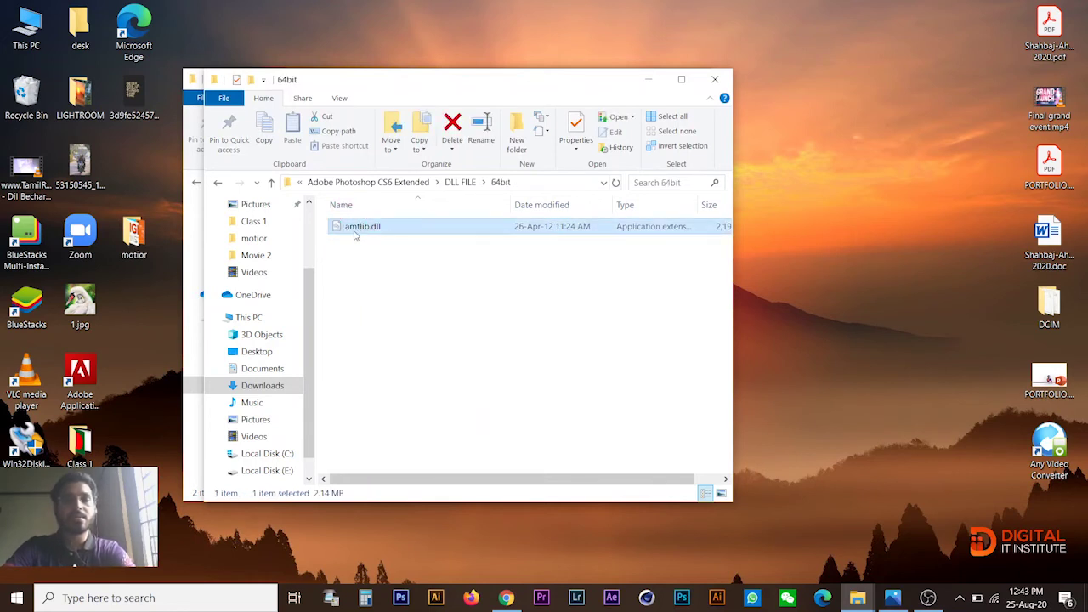
right_click(357, 230)
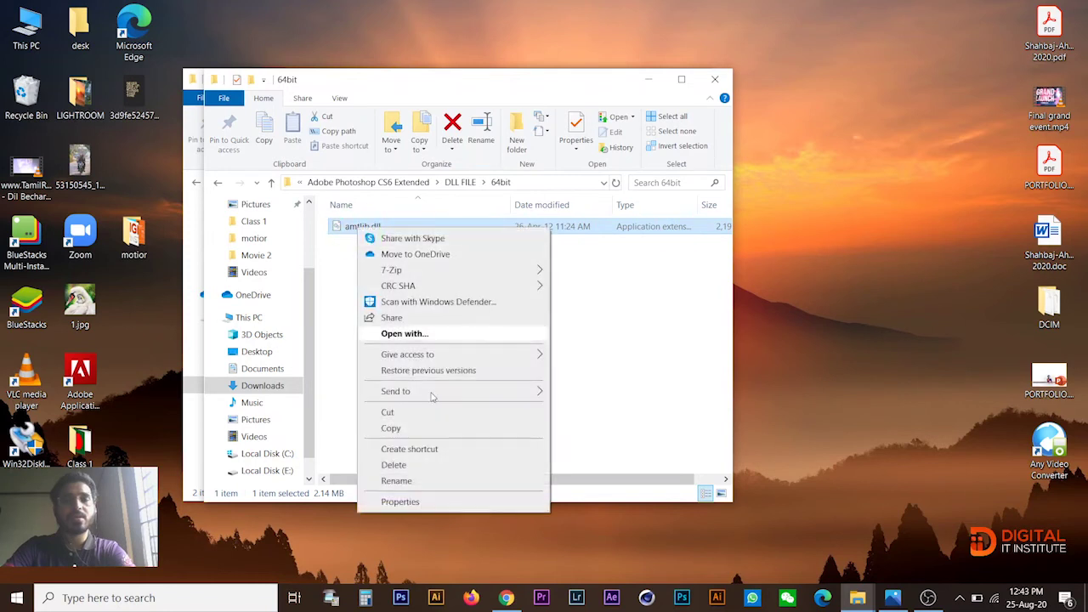
left_click(412, 433)
left_click(420, 418)
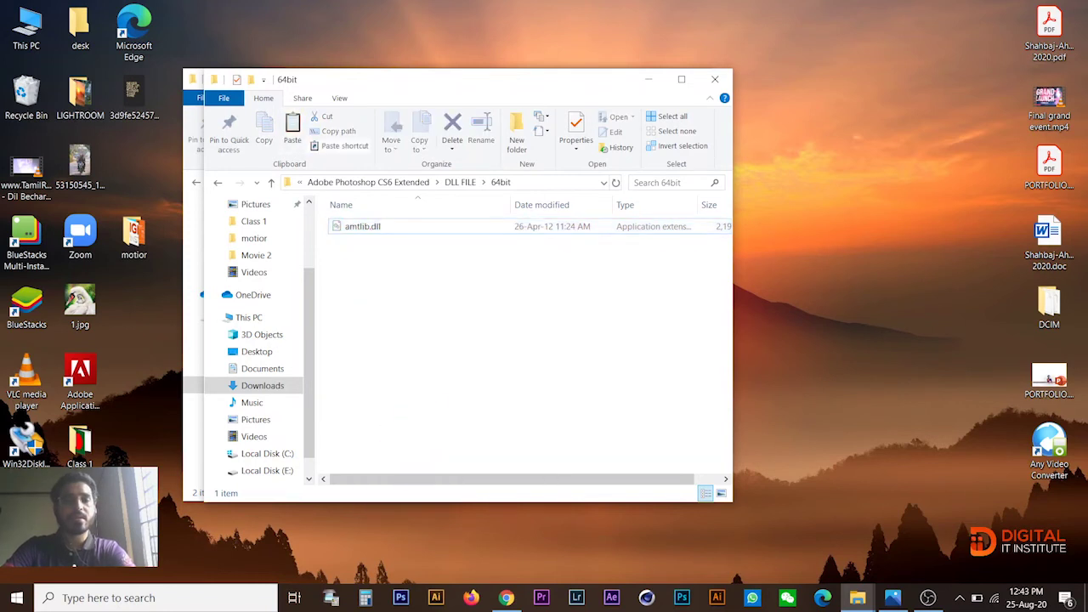
Open the Adobe Photoshop CS6 (64 Bit) installation folder through the file location of its Start menu shortcut
left_click(5, 604)
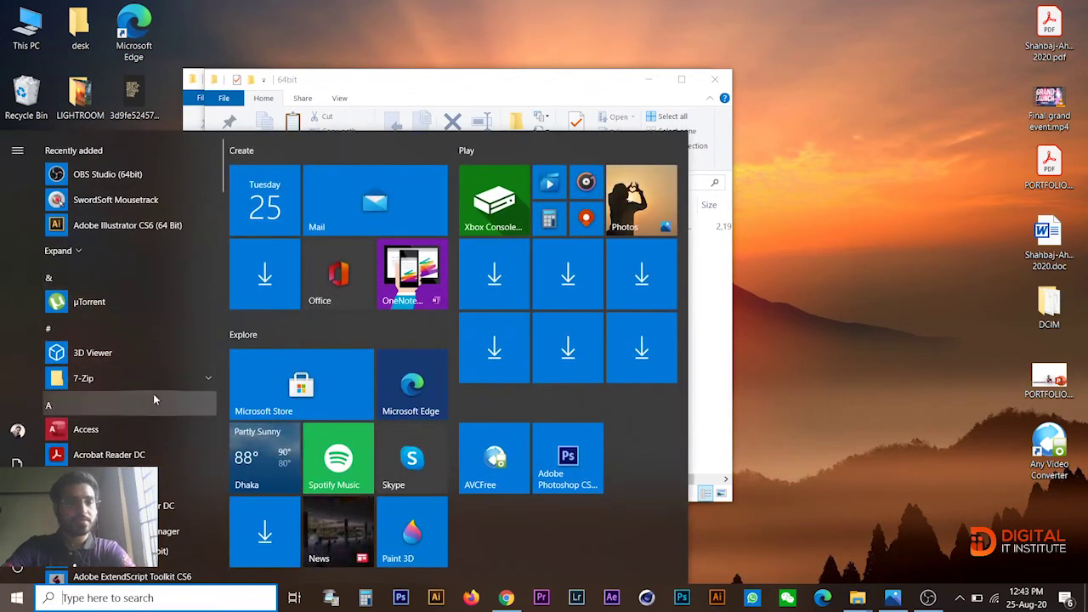
scroll(172, 529, "down", 5)
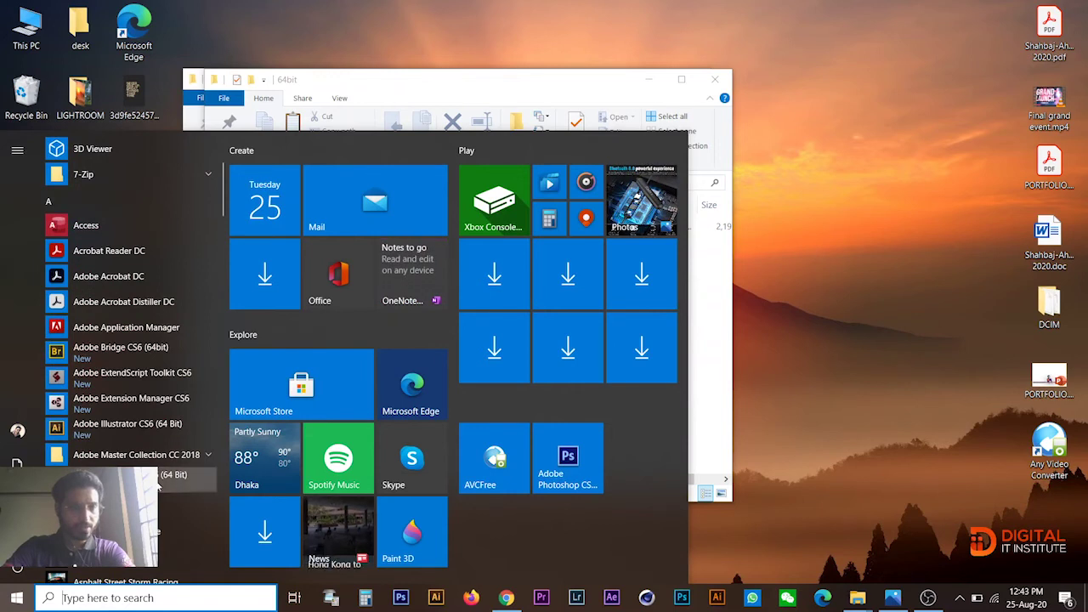
right_click(164, 484)
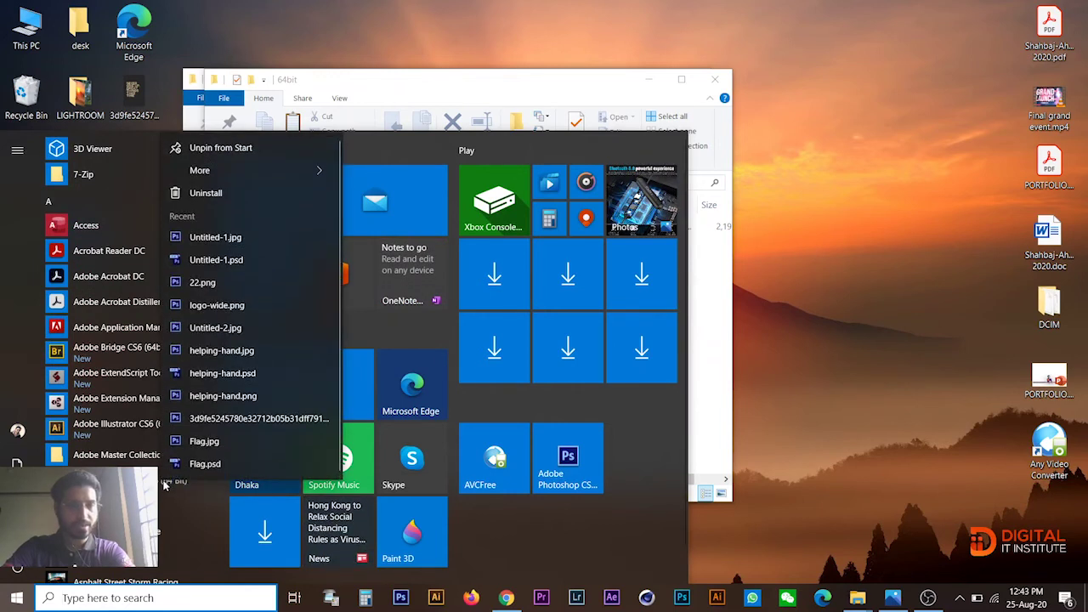
mouse_move(267, 166)
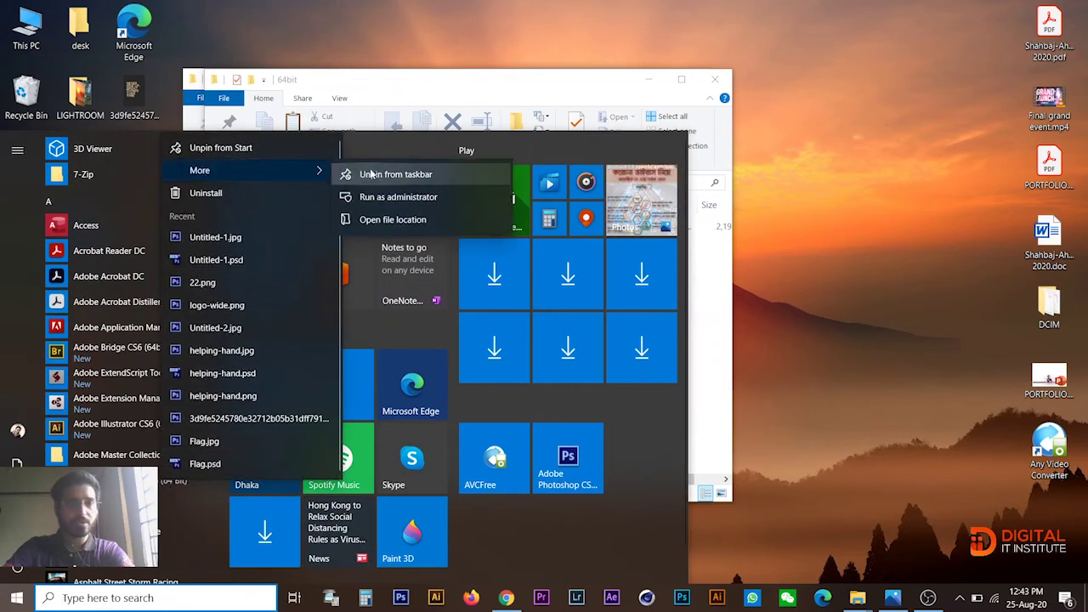
left_click(413, 221)
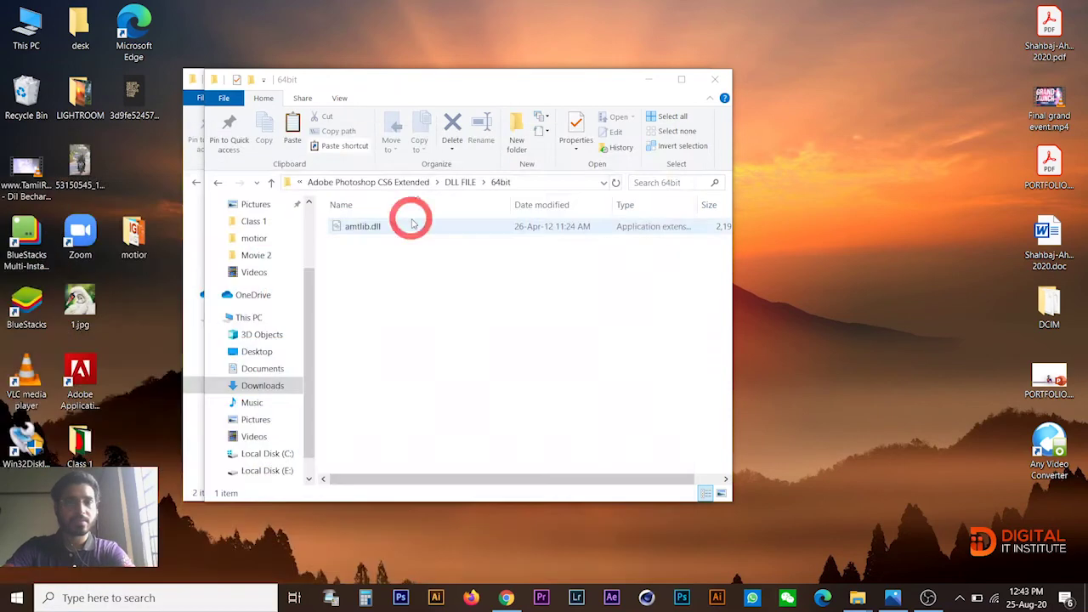
scroll(527, 332, "down", 4)
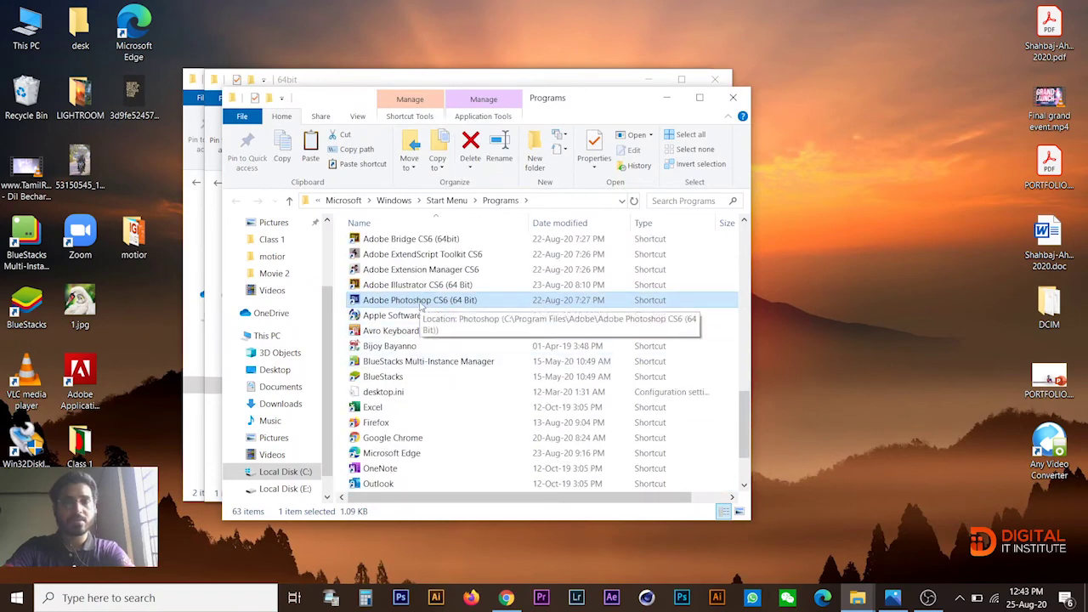
right_click(422, 304)
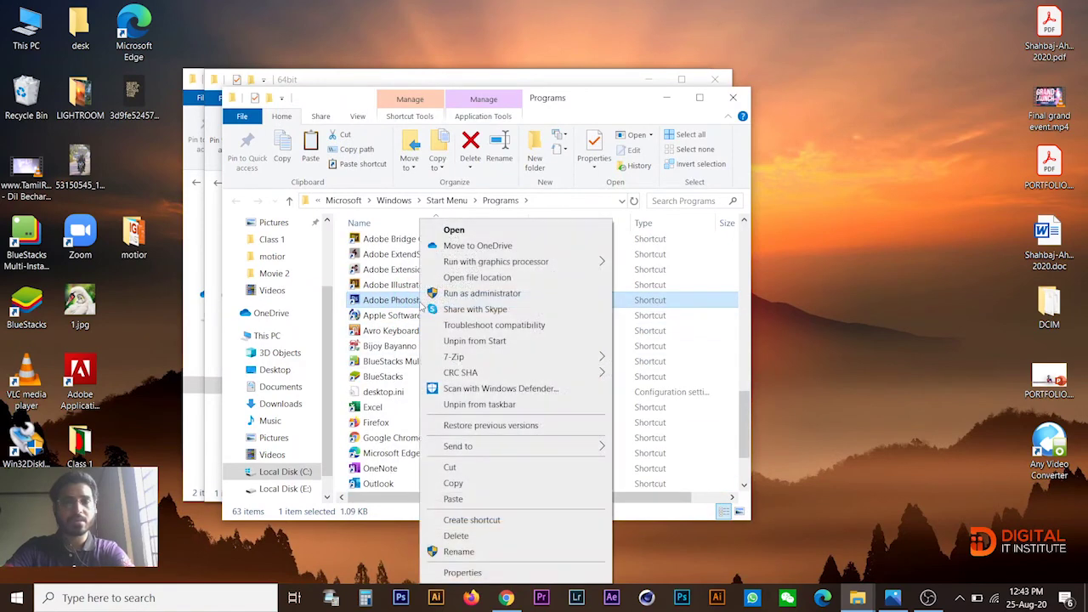
left_click(478, 278)
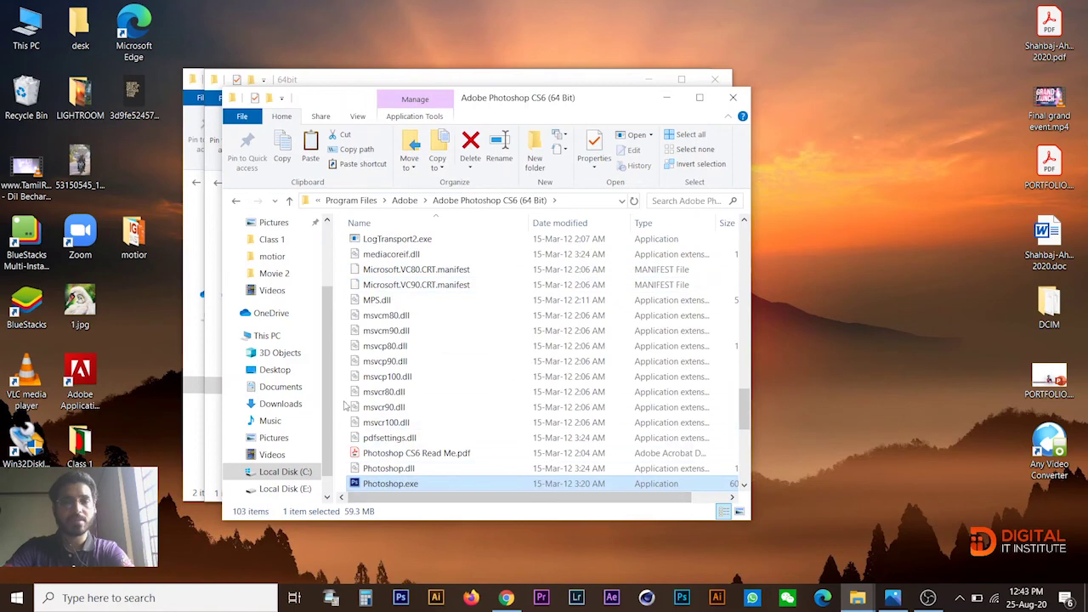
Try to paste amtlib.dll into the Adobe Photoshop CS6 (64 Bit) folder, cancel the replacement and close the folder window
right_click(344, 344)
left_click(383, 447)
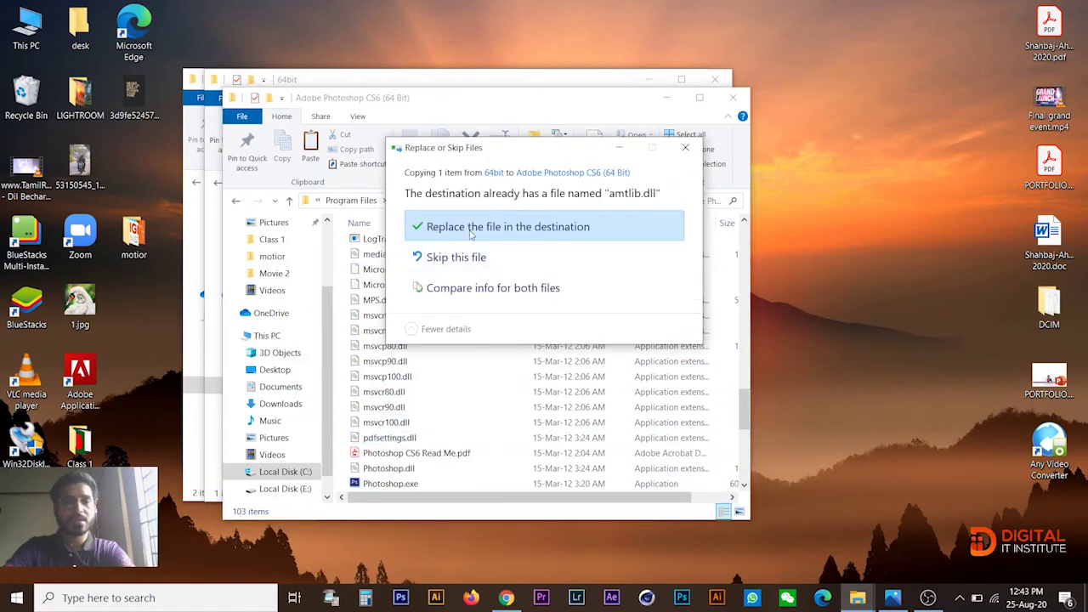
left_click(689, 148)
left_click(733, 97)
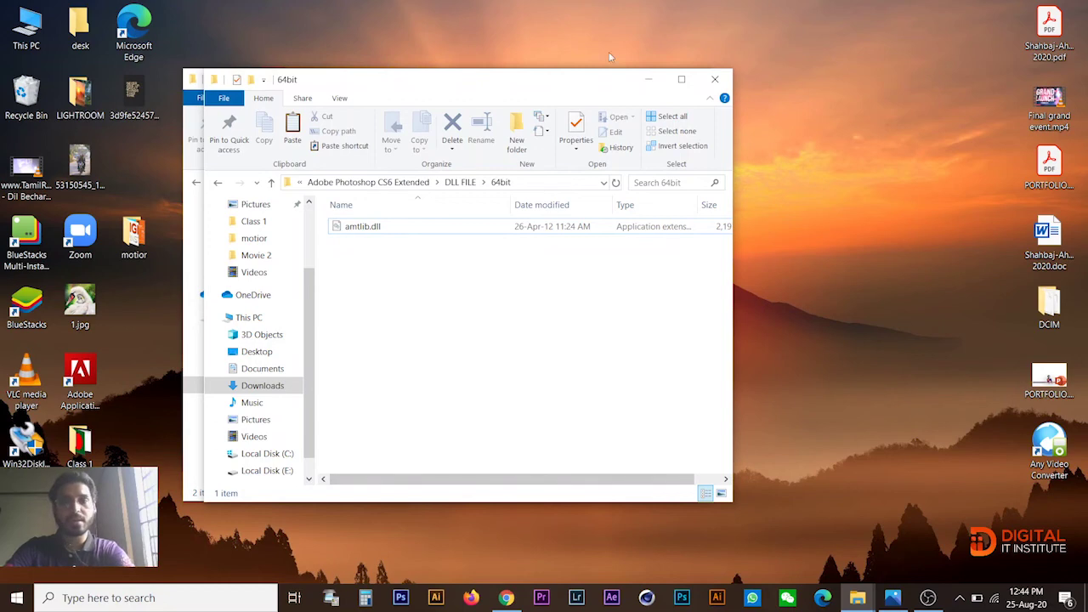
Move the 64bit folder window aside and highlight Work Space in the Class-1 list of graphic-design-JAN-2020.pdf in Chrome
left_click_drag(589, 83, 722, 76)
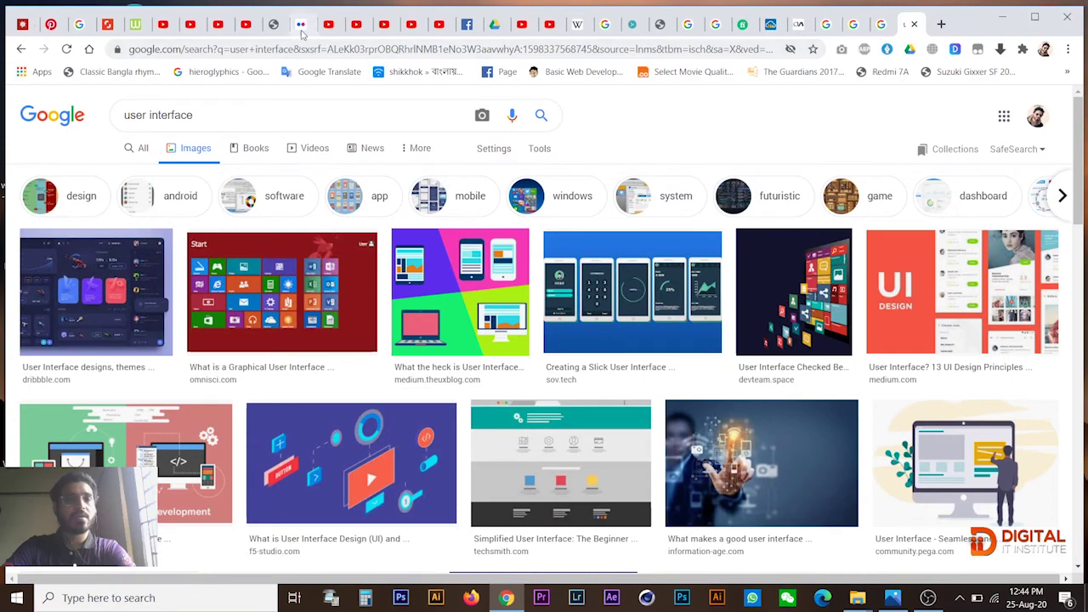
left_click(274, 24)
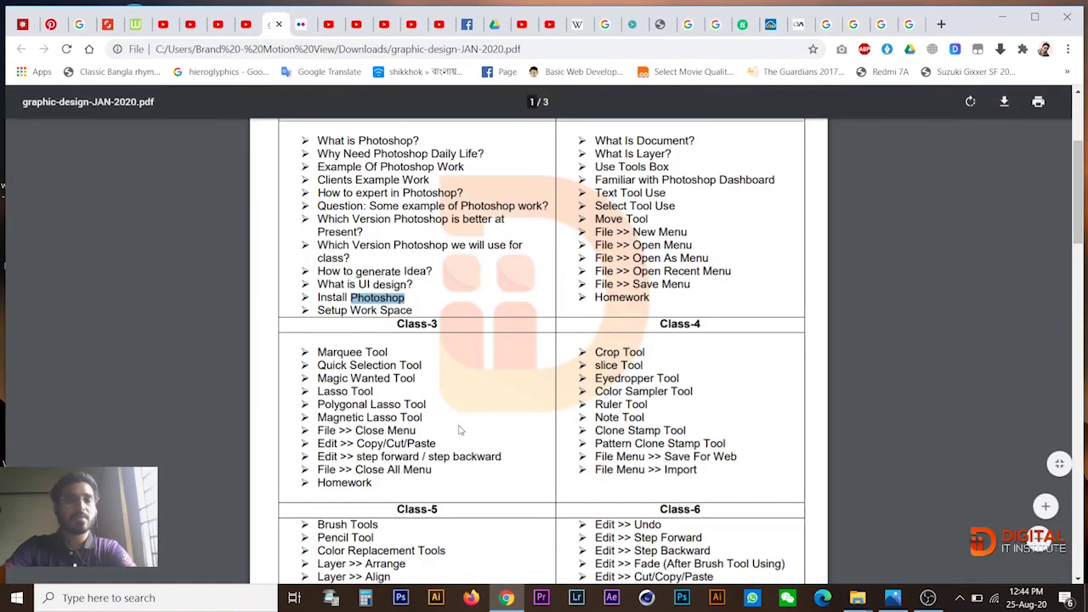
double_click(333, 311)
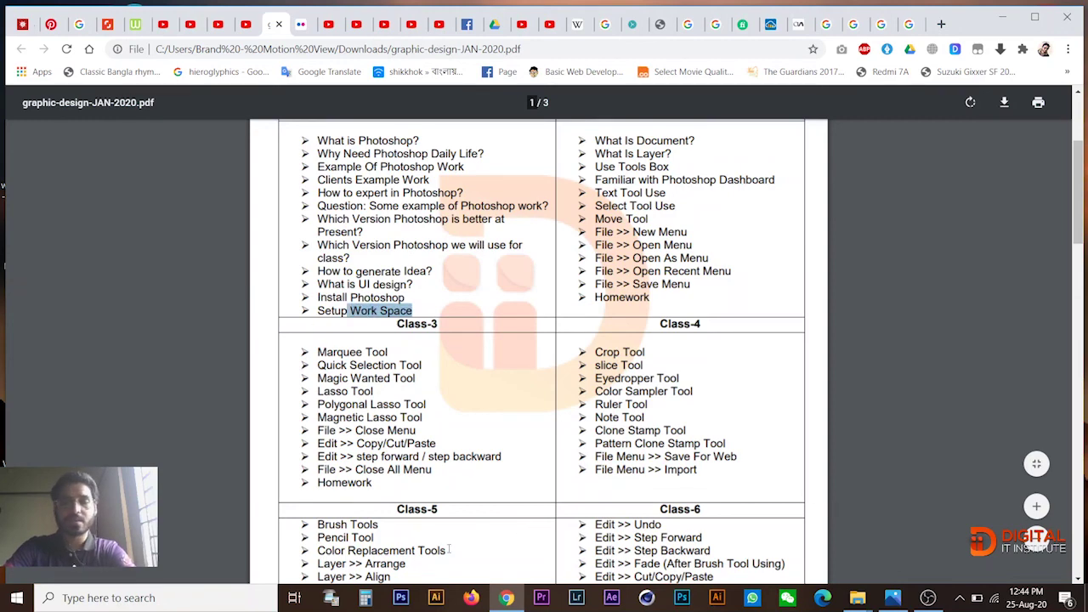
Launch Adobe Photoshop CS6 and minimize the browser window
left_click(403, 599)
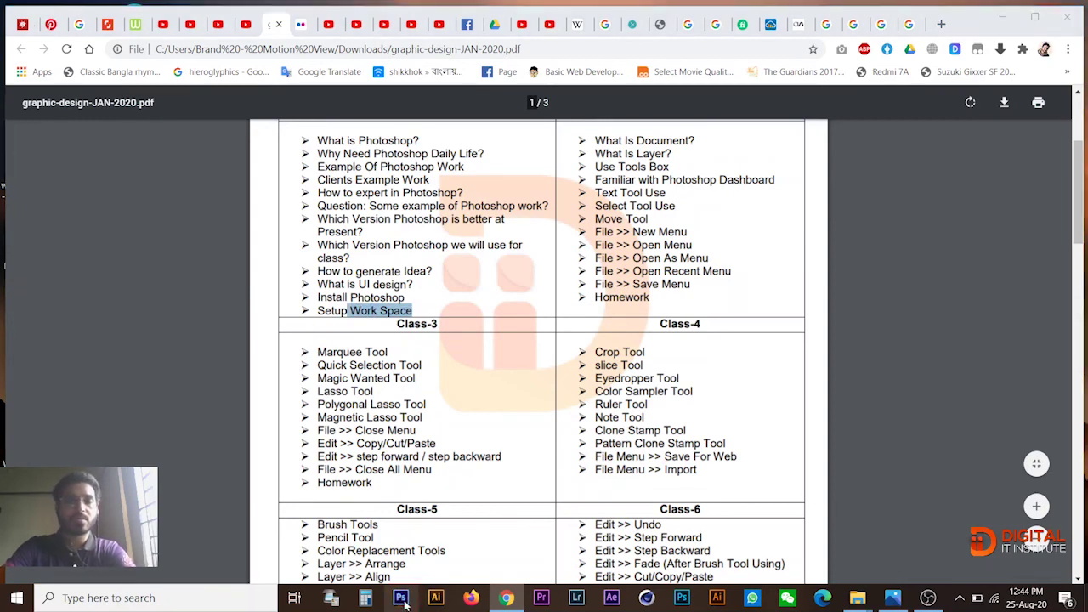
left_click(1004, 17)
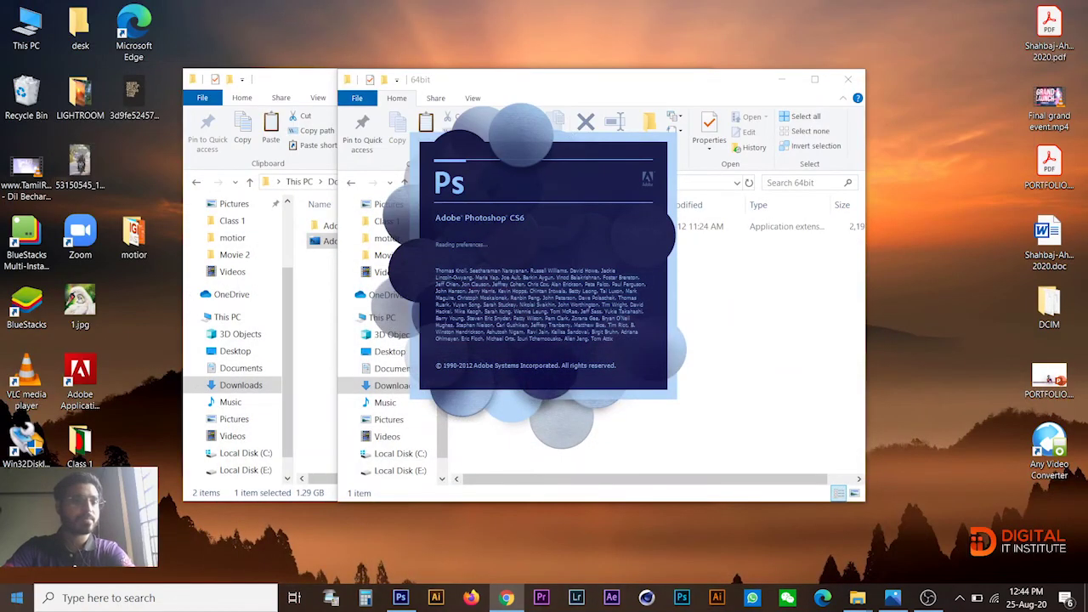
key("super")
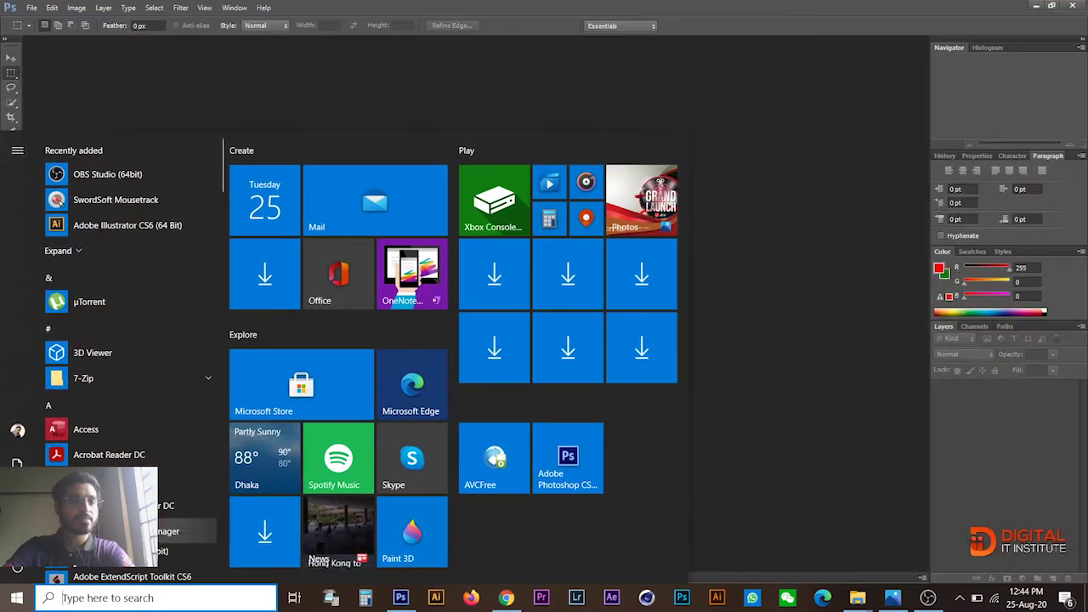
scroll(98, 270, "down", 3)
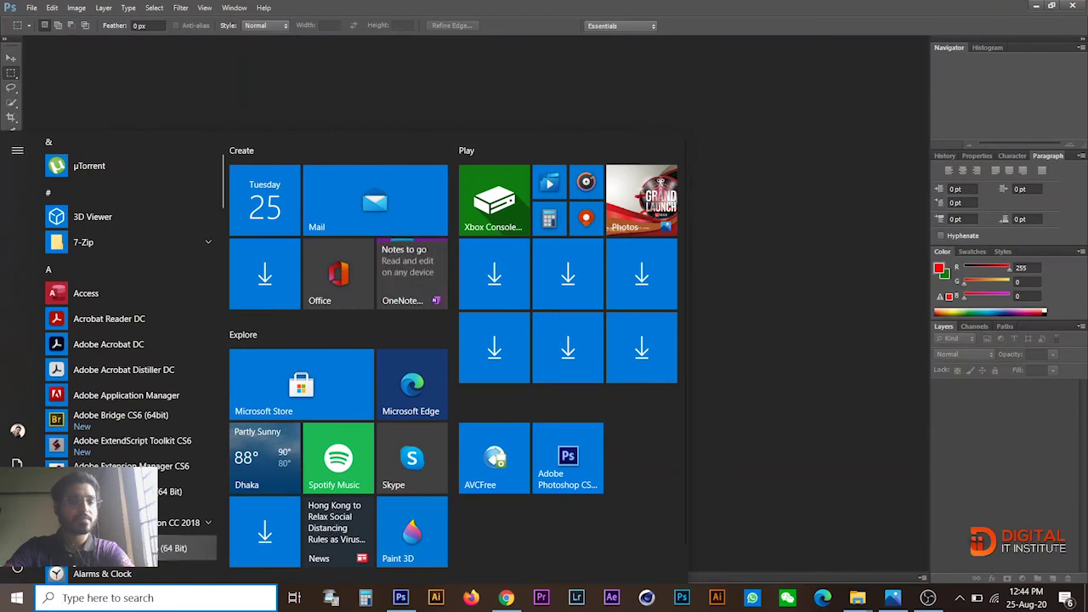
right_click(175, 548)
mouse_move(267, 236)
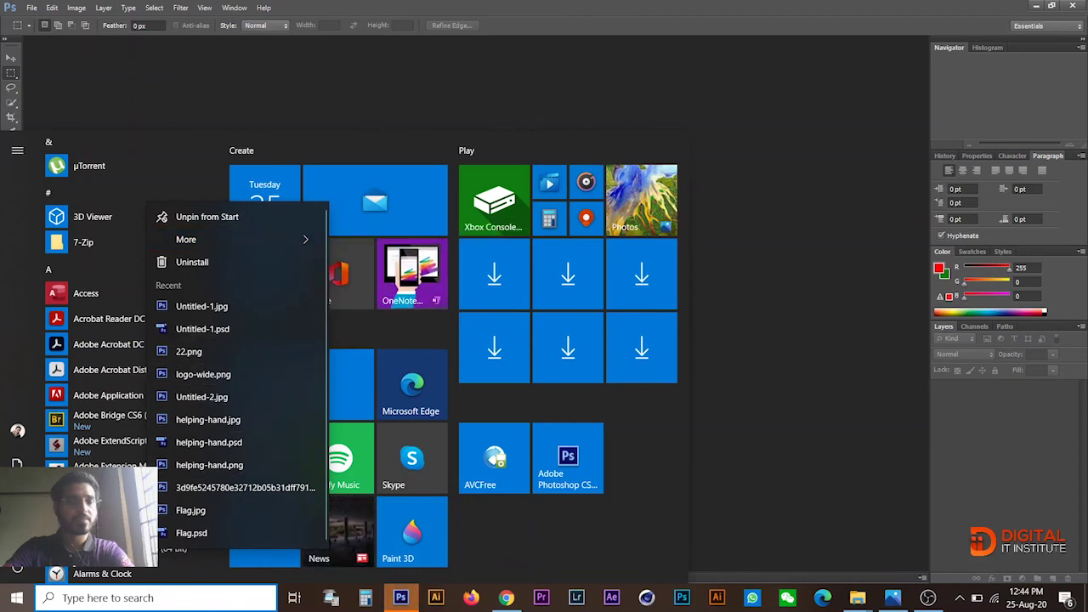
left_click(825, 197)
left_click(850, 80)
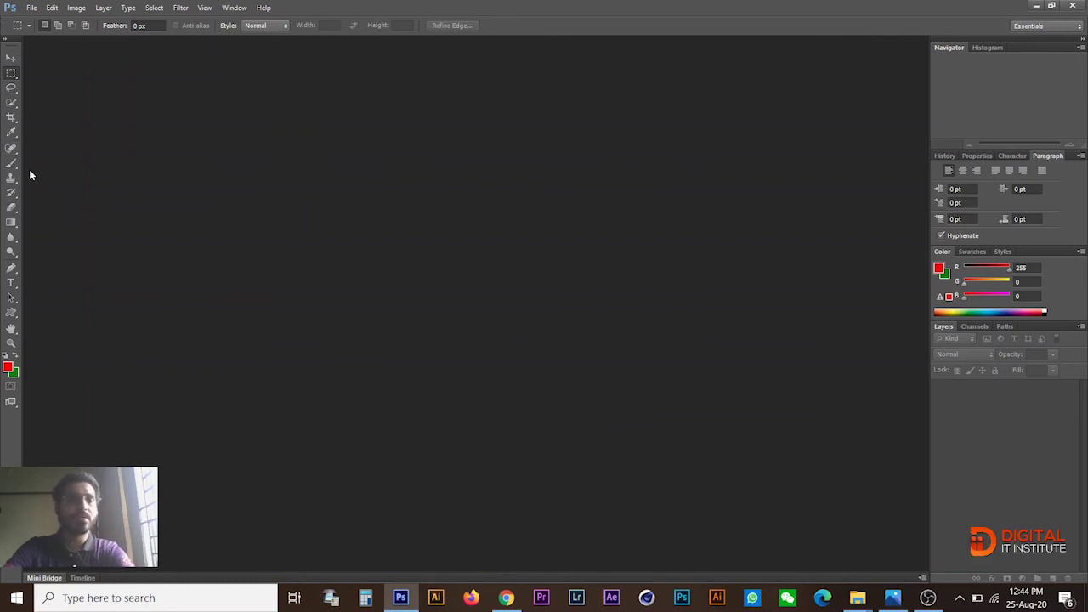
Look at Photoshop's file commands and highlight the Class-2 Homework entry in the syllabus PDF in Chrome
left_click(31, 8)
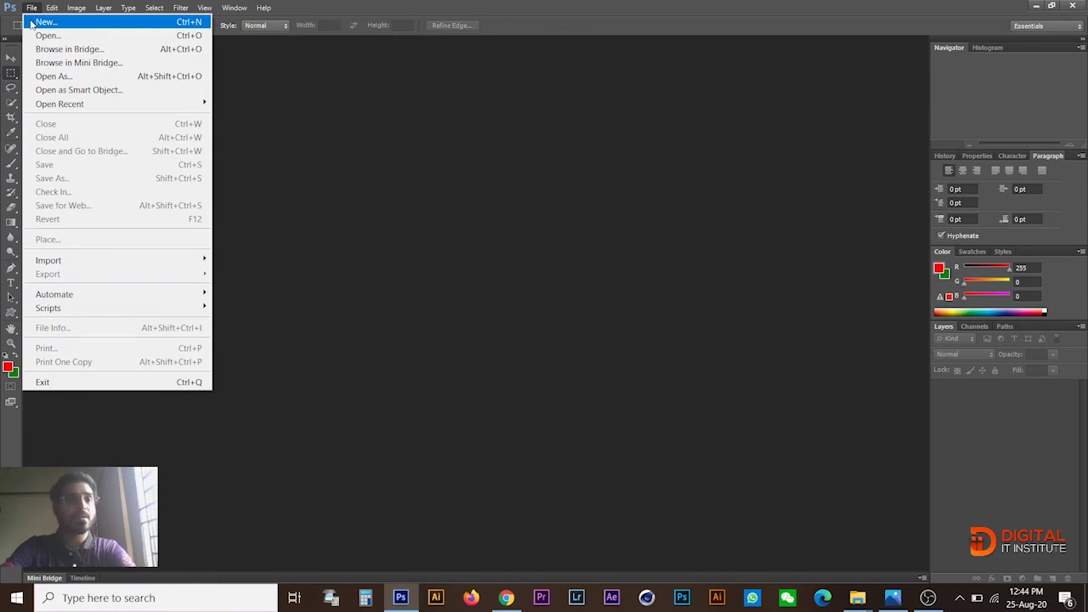
left_click(506, 598)
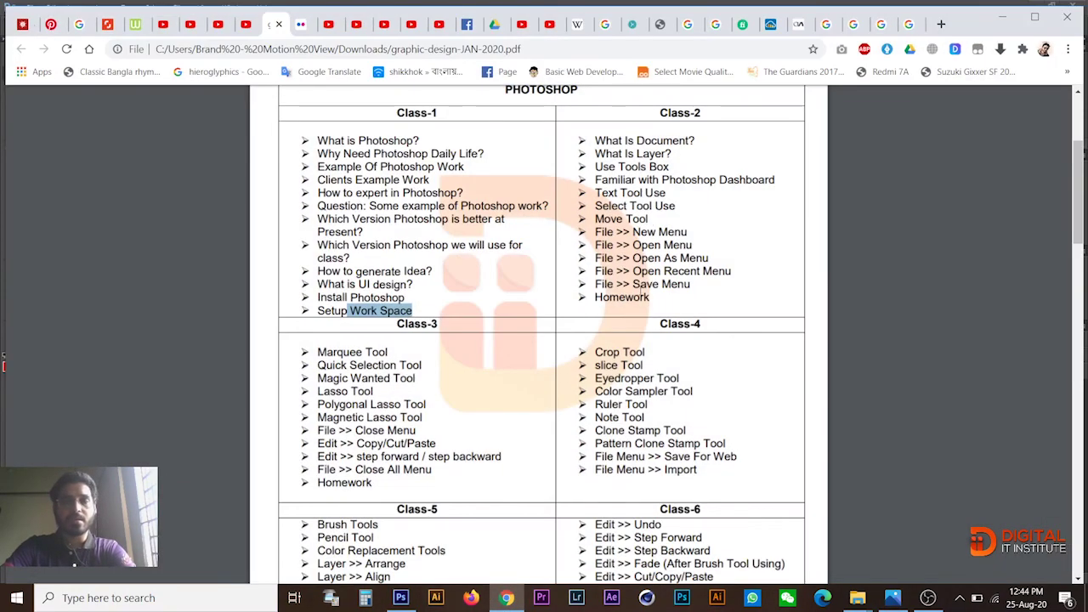
triple_click(644, 284)
left_click(641, 296)
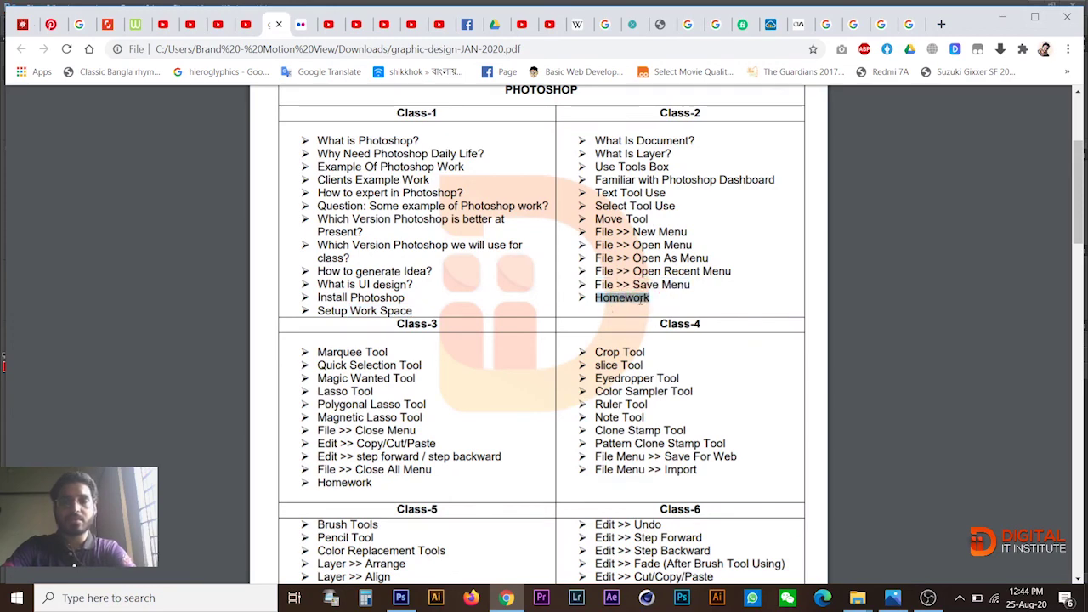